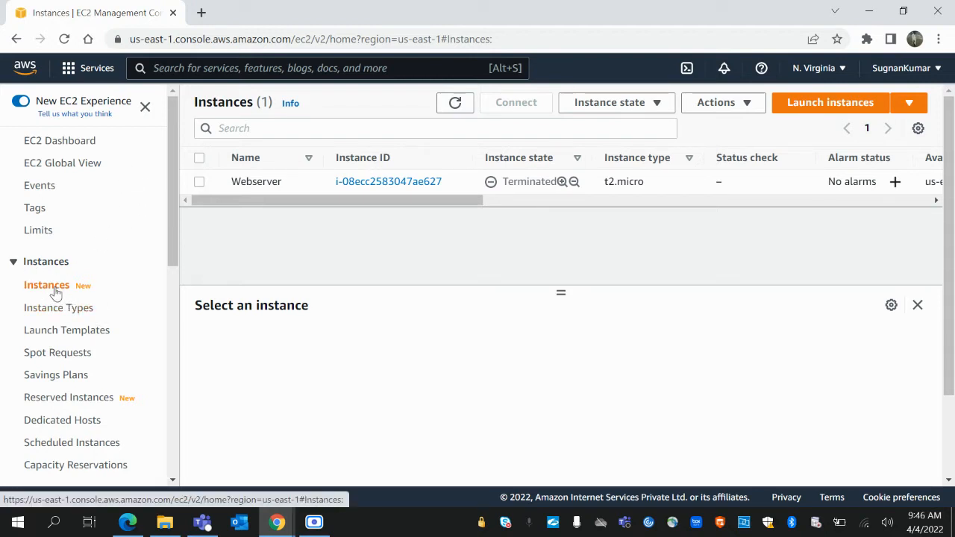
- Start launching an instance with the Microsoft Windows Server 2012 R2 Base AMI and the t2.micro type, proceeding to the instance details
click(842, 105)
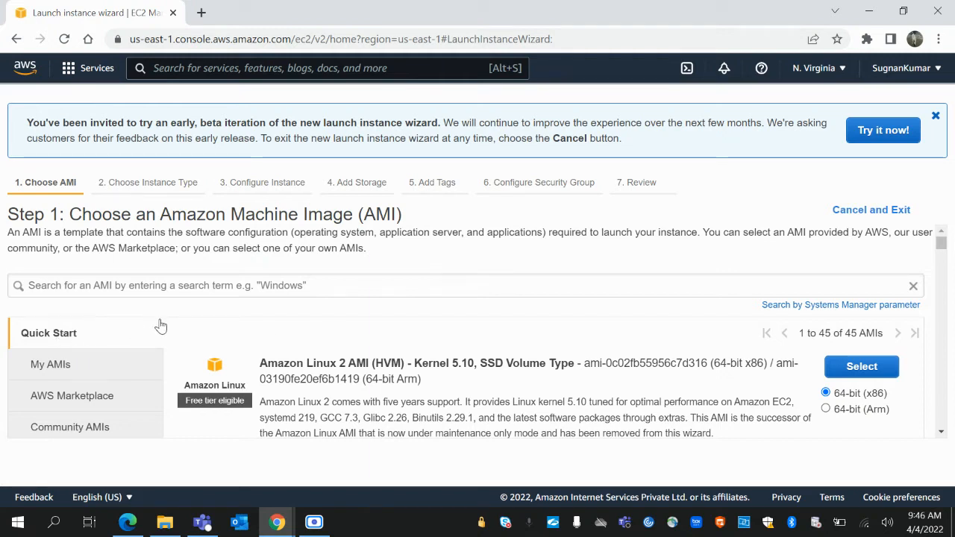
click(213, 285)
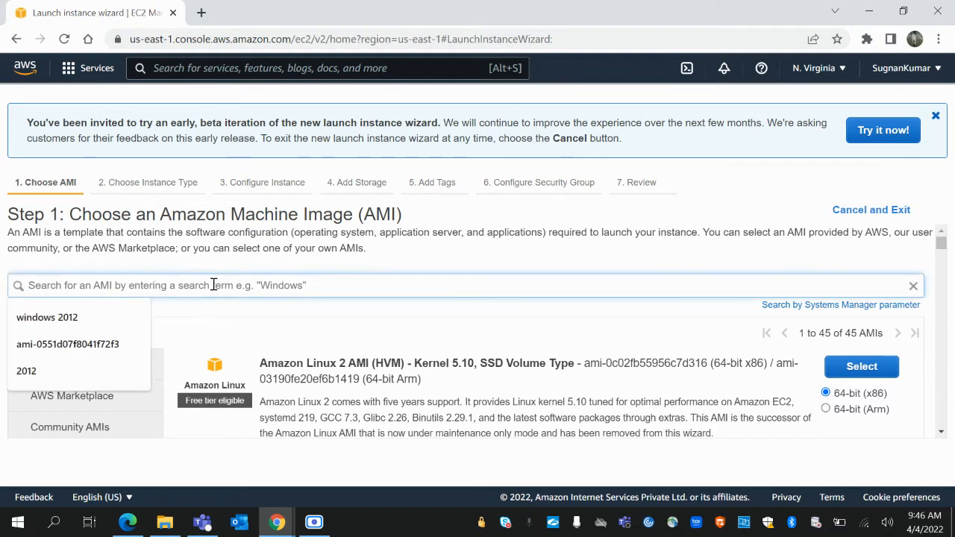
click(63, 325)
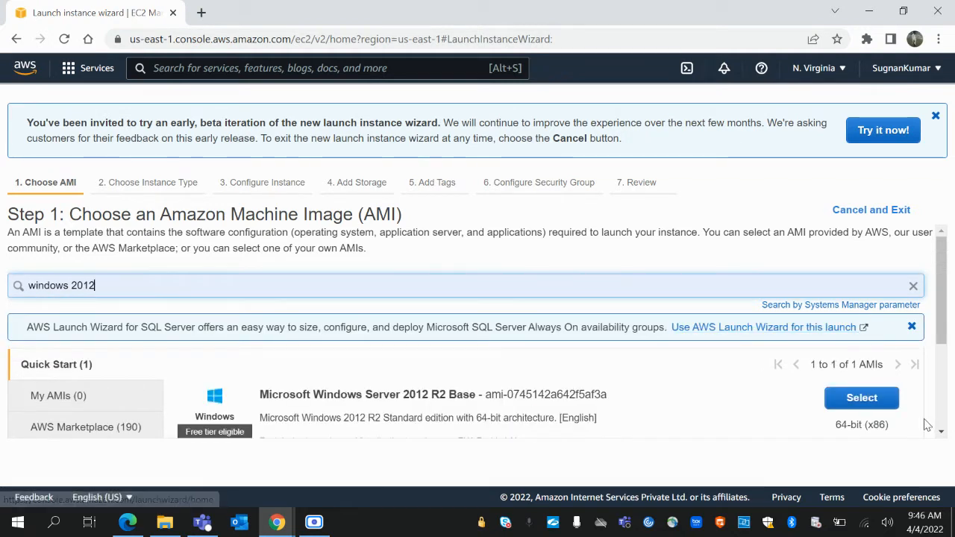
click(864, 403)
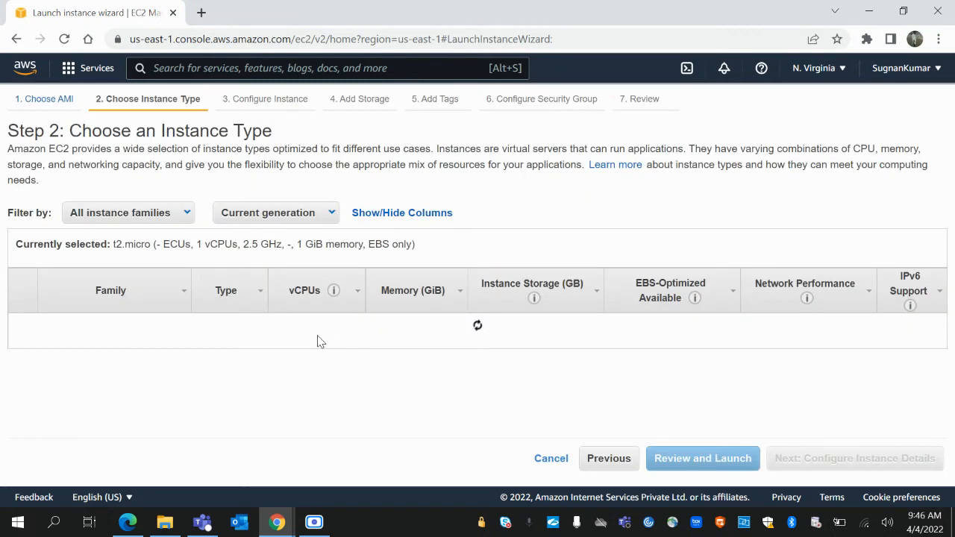
mouse_move(229, 371)
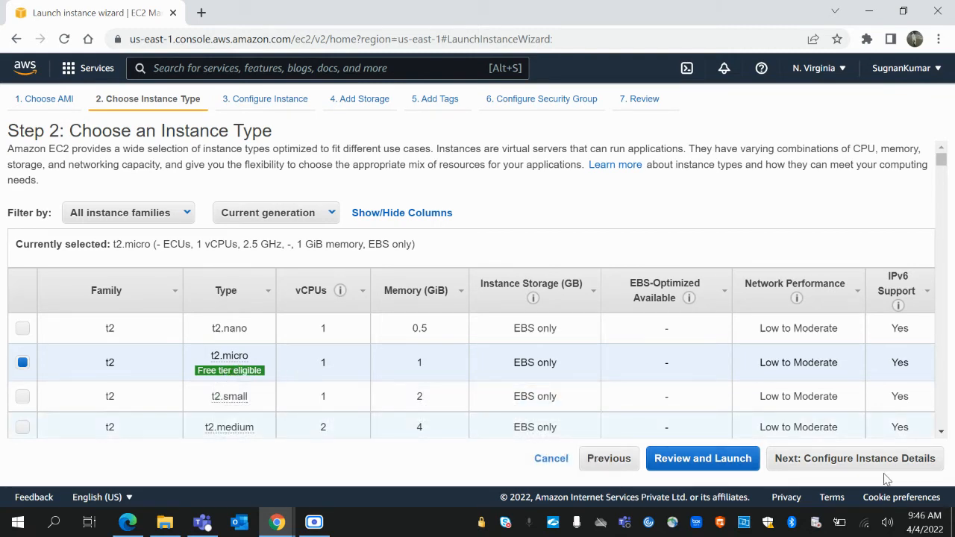
click(852, 458)
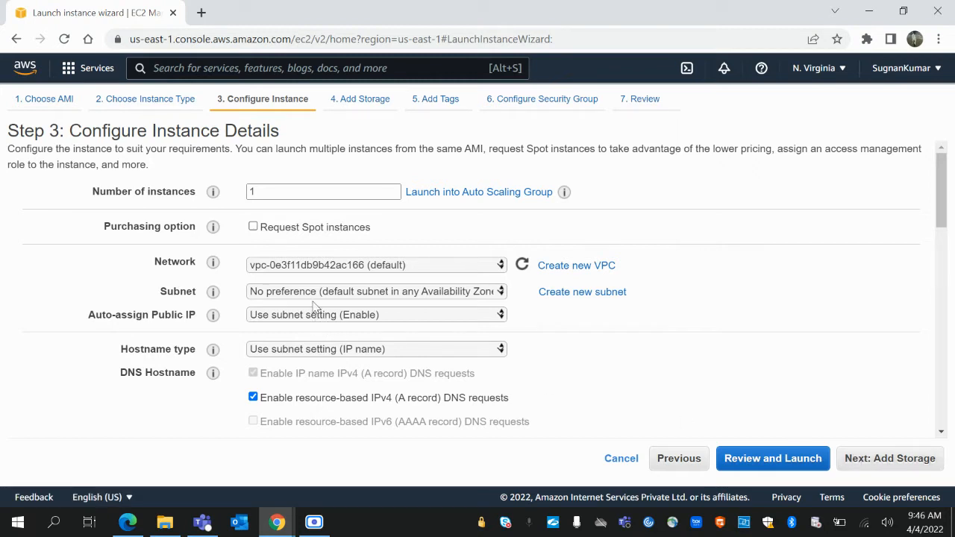
double_click(302, 187)
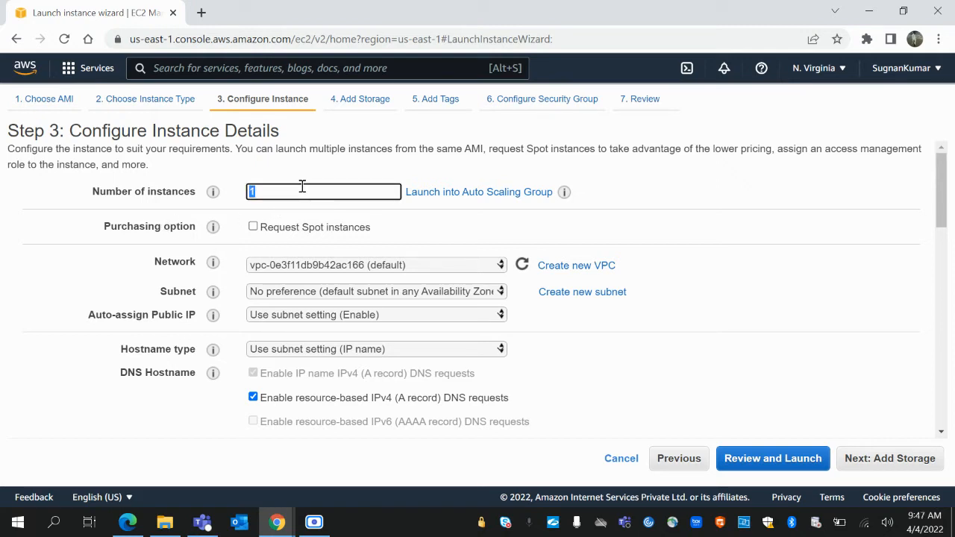
text(4)
text(1)
click(252, 228)
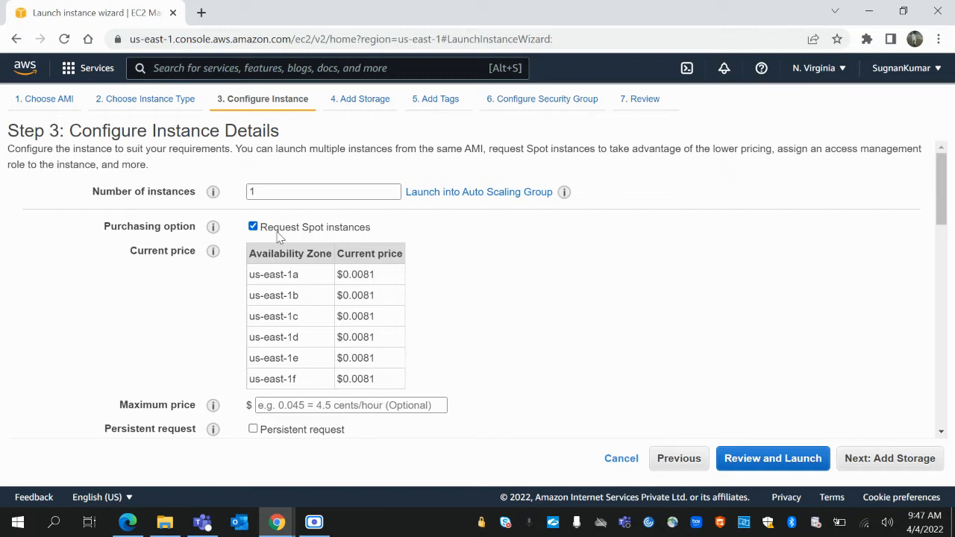
click(253, 227)
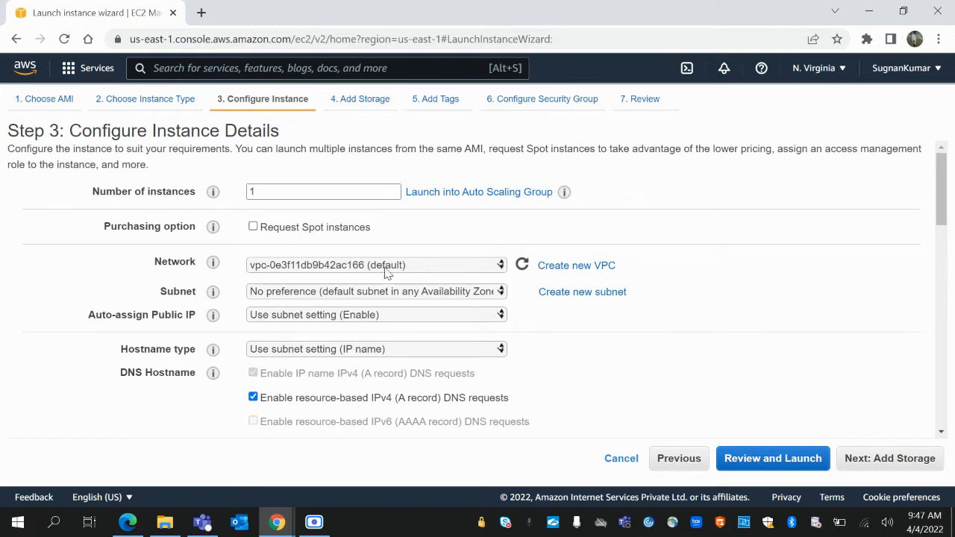
- Keep the default subnet and auto-assign public IP settings, and proceed to the storage configuration
click(430, 295)
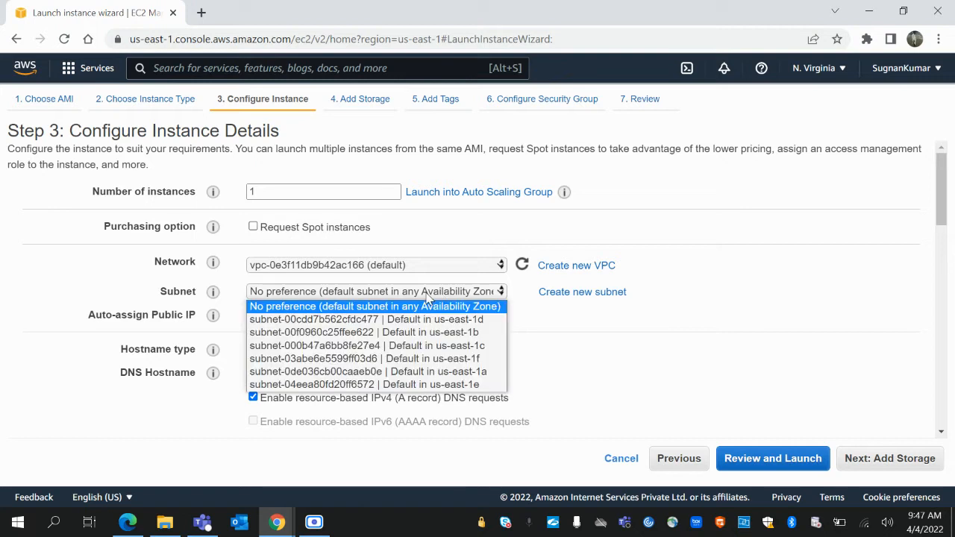
click(444, 312)
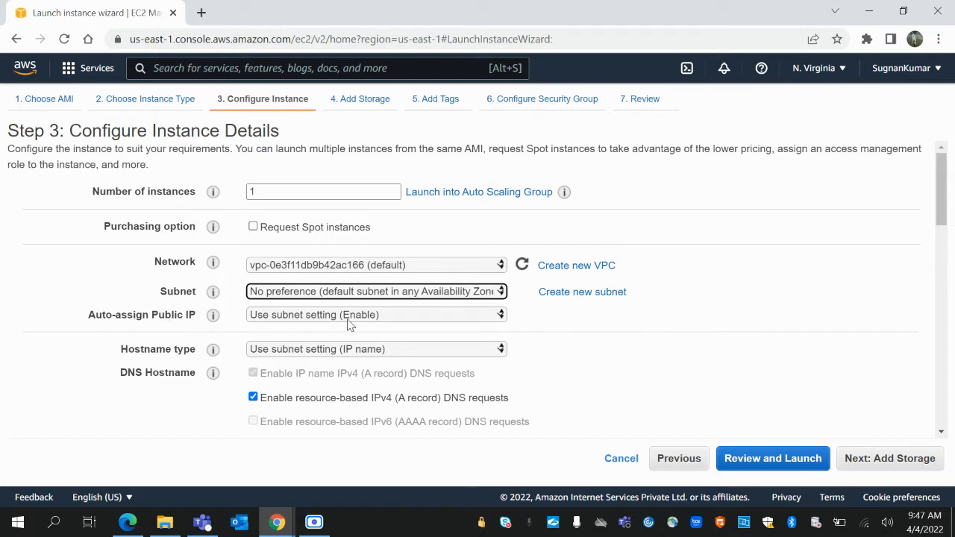
click(371, 319)
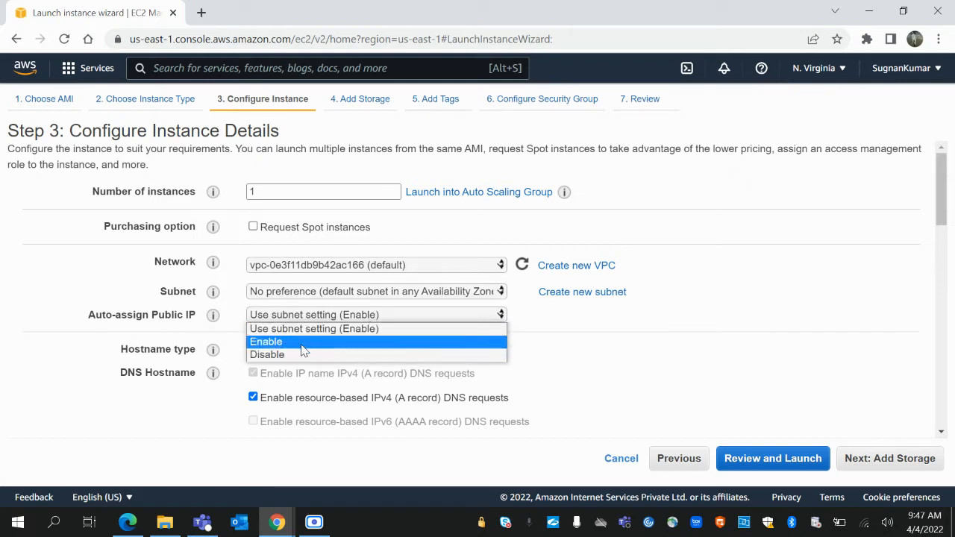
click(582, 365)
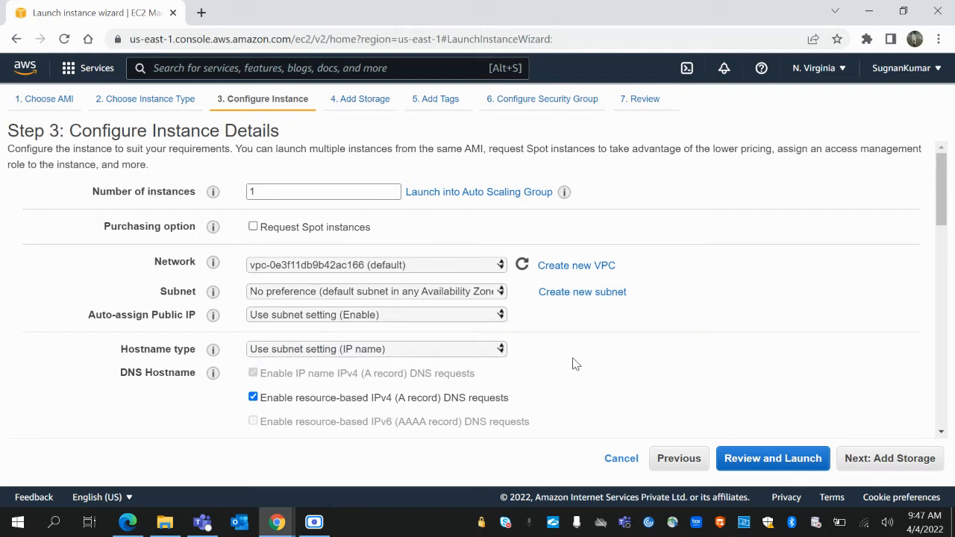
scroll(574, 364, down, 5)
scroll(575, 364, down, 1)
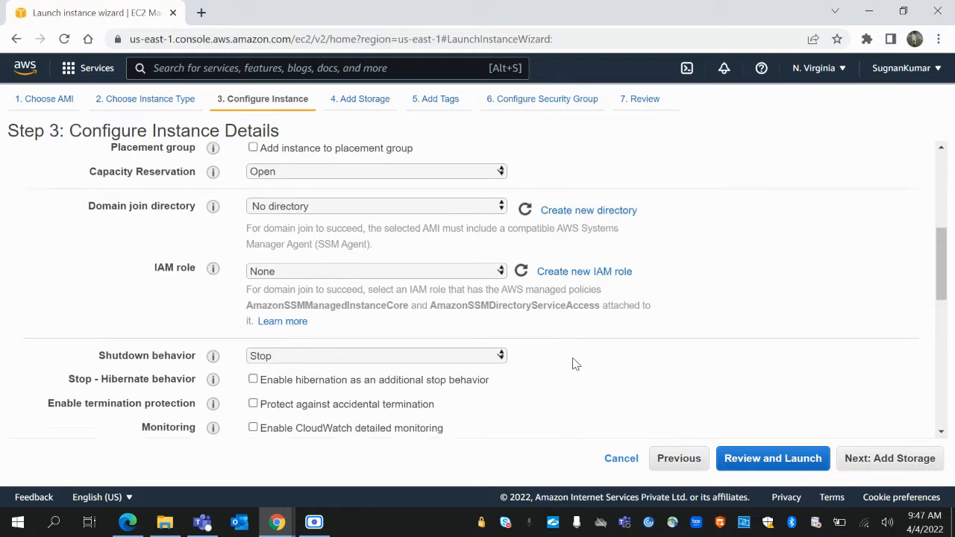
scroll(574, 364, down, 2)
scroll(574, 364, down, 4)
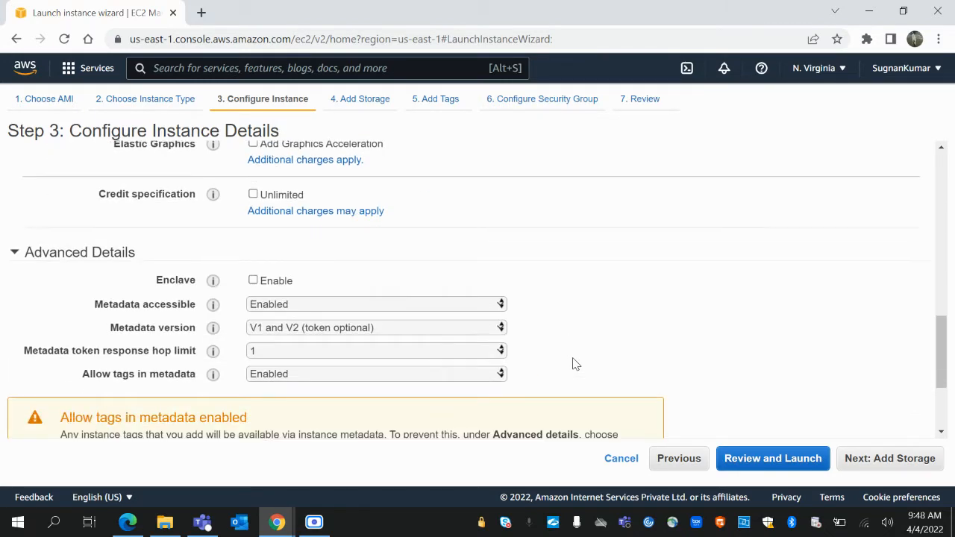
click(886, 467)
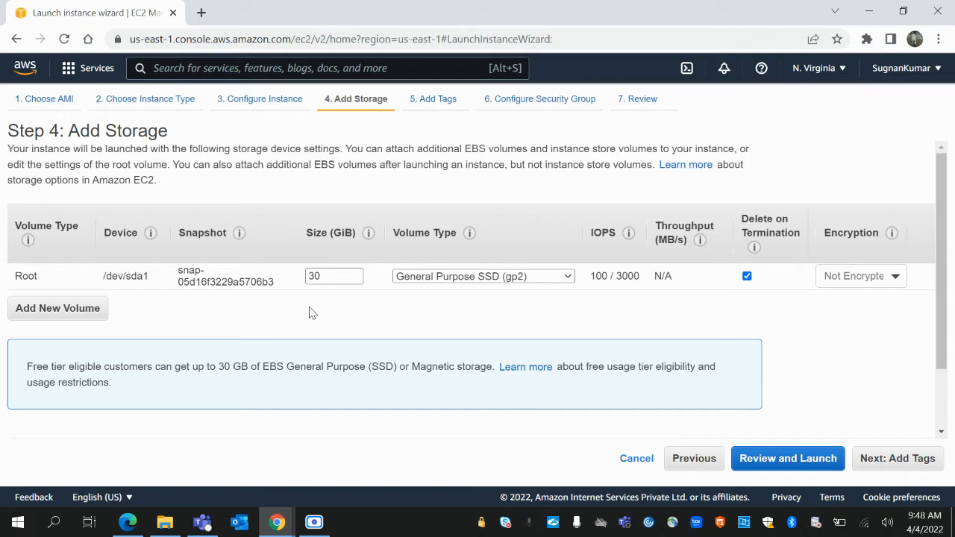
click(888, 277)
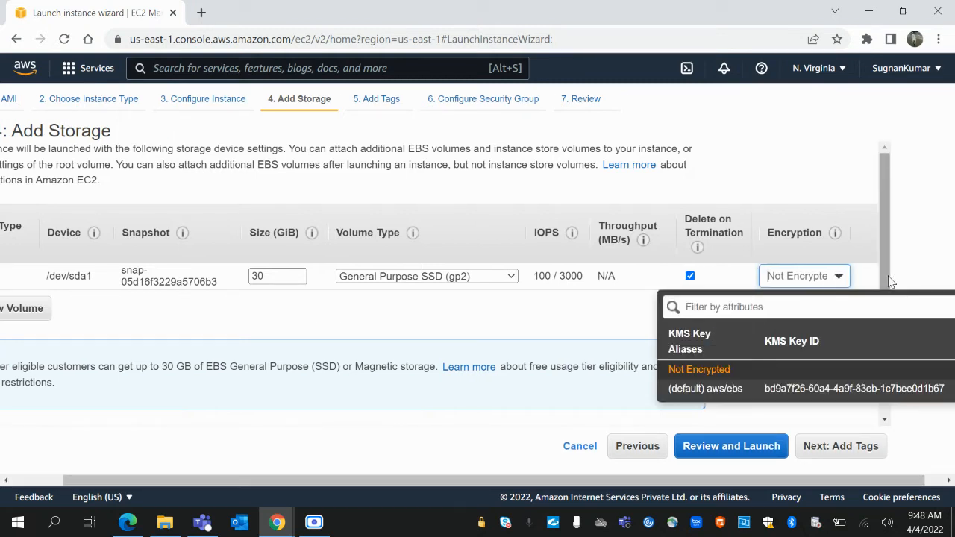
click(723, 396)
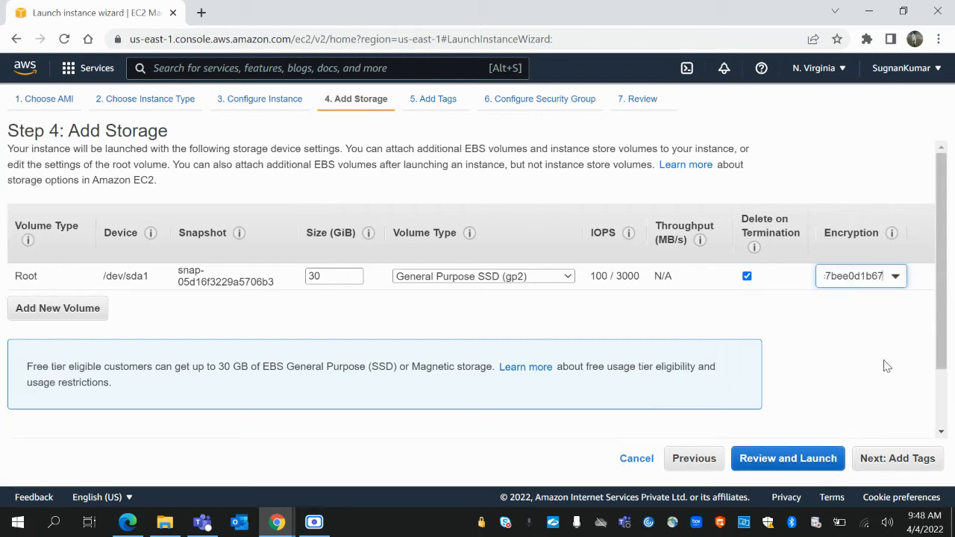
click(902, 277)
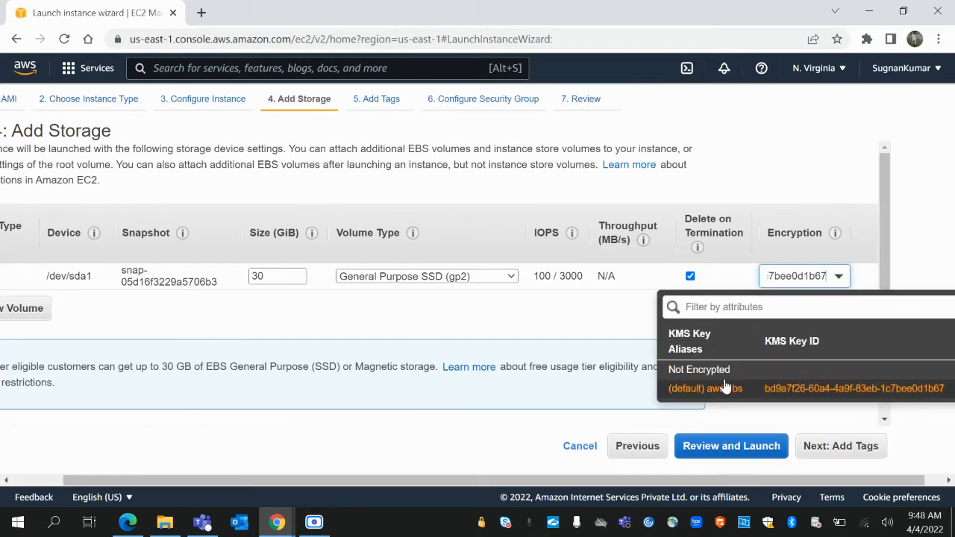
click(709, 370)
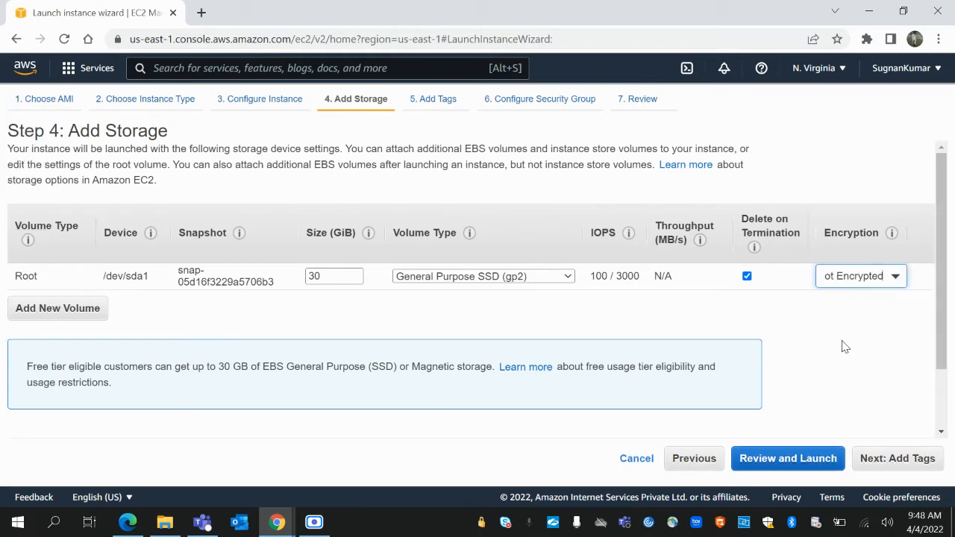
- Proceed to the tags and add one with the key Name and the value webserver1
scroll(844, 347, down, 1)
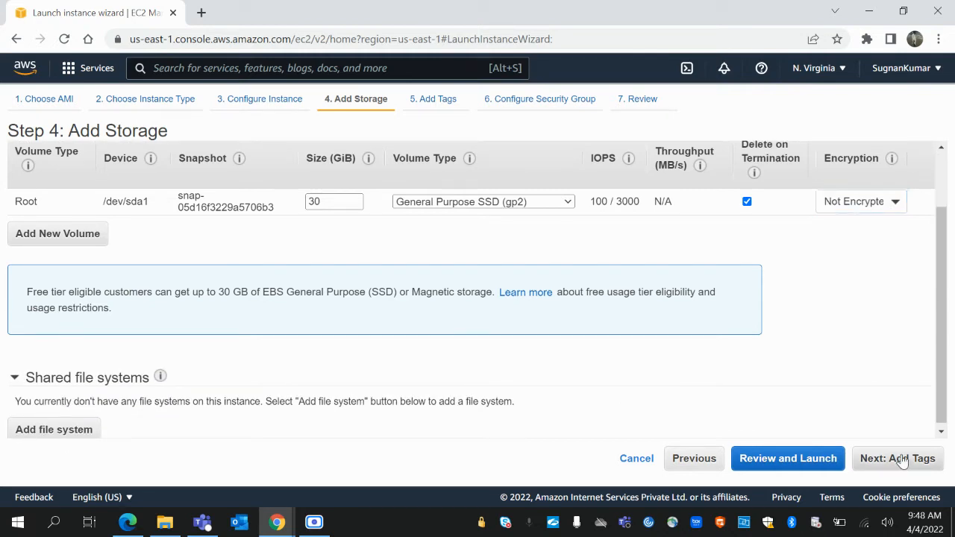
click(899, 458)
click(51, 347)
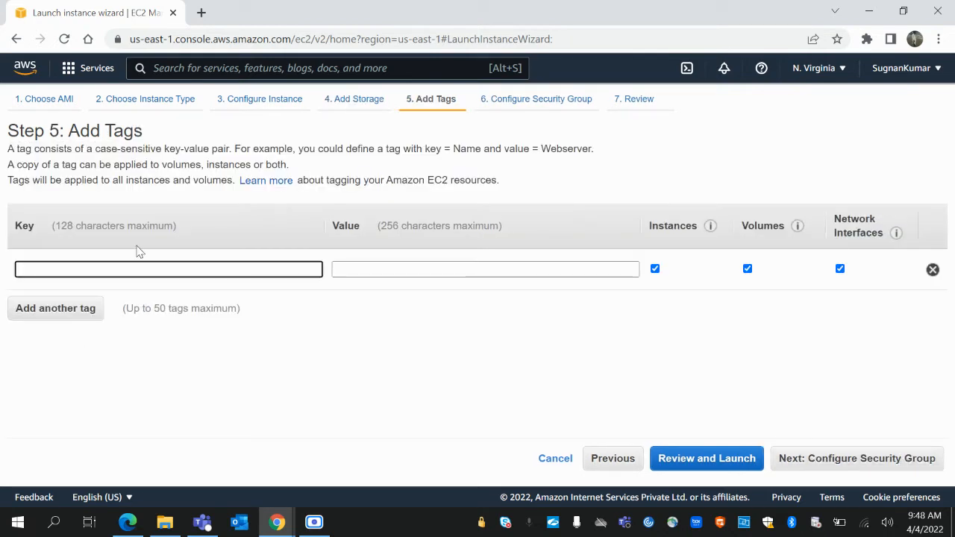
text(ma)
key(BackSpace)
key(BackSpace)
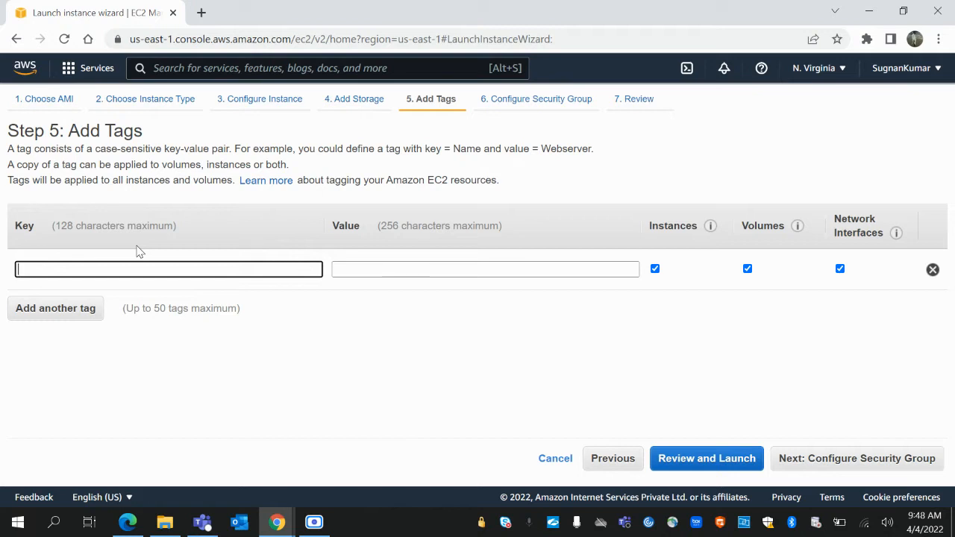
text(N)
key(BackSpace)
text(Nam)
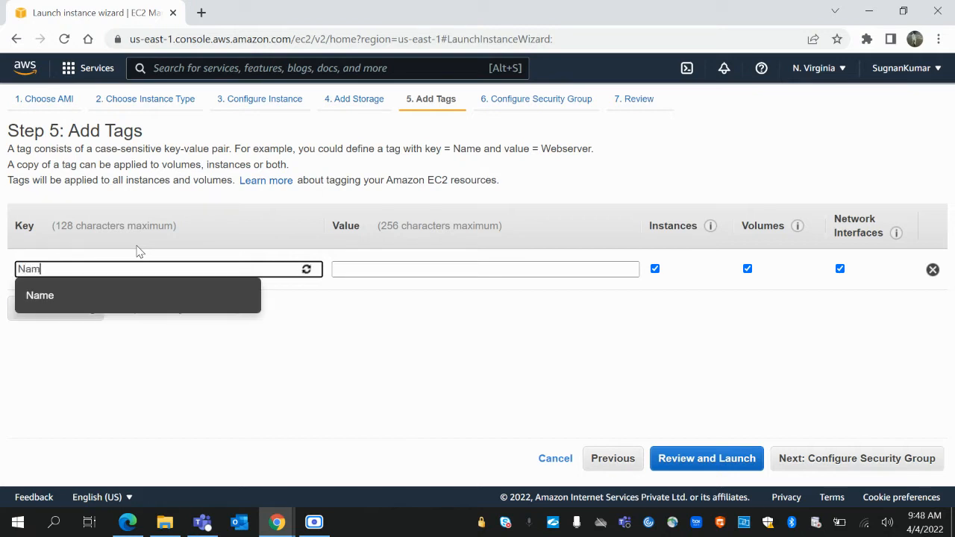
text(e)
click(388, 269)
text(w)
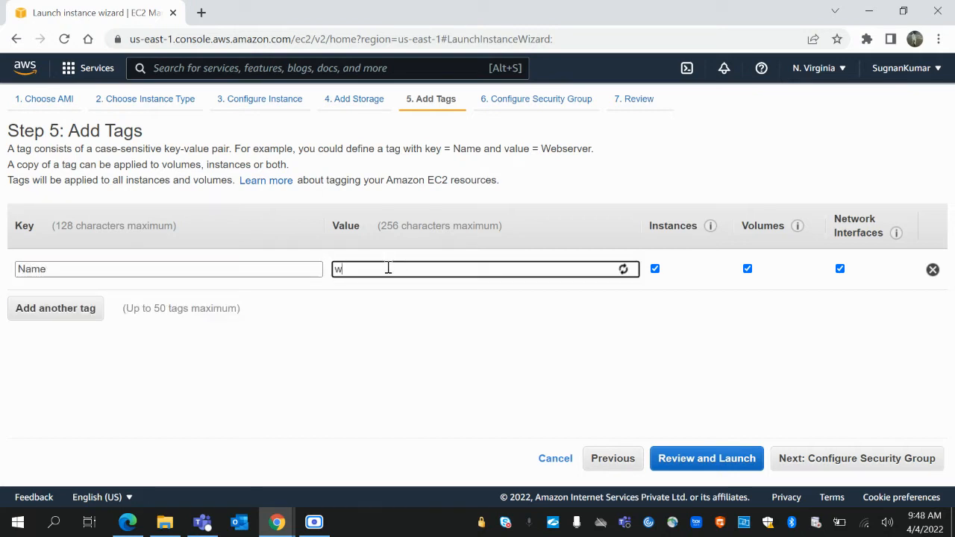
text(ebserver)
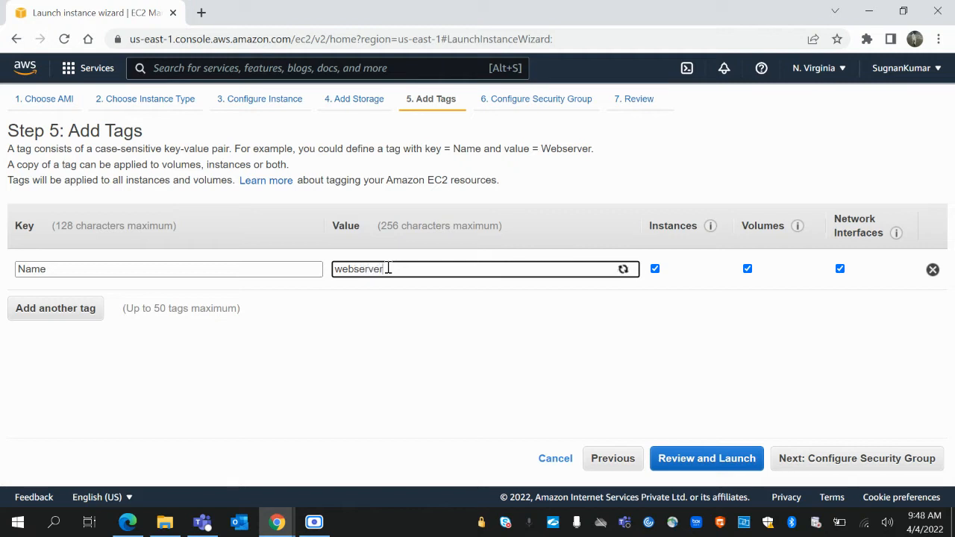
text(1)
- Proceed to the security group configuration and add HTTP and HTTPS inbound rules to the new group
click(855, 465)
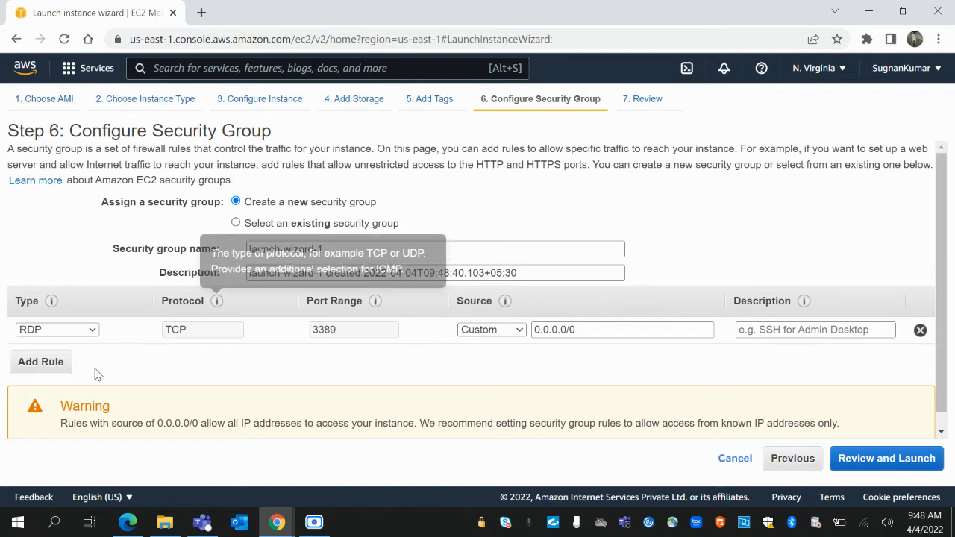
click(52, 368)
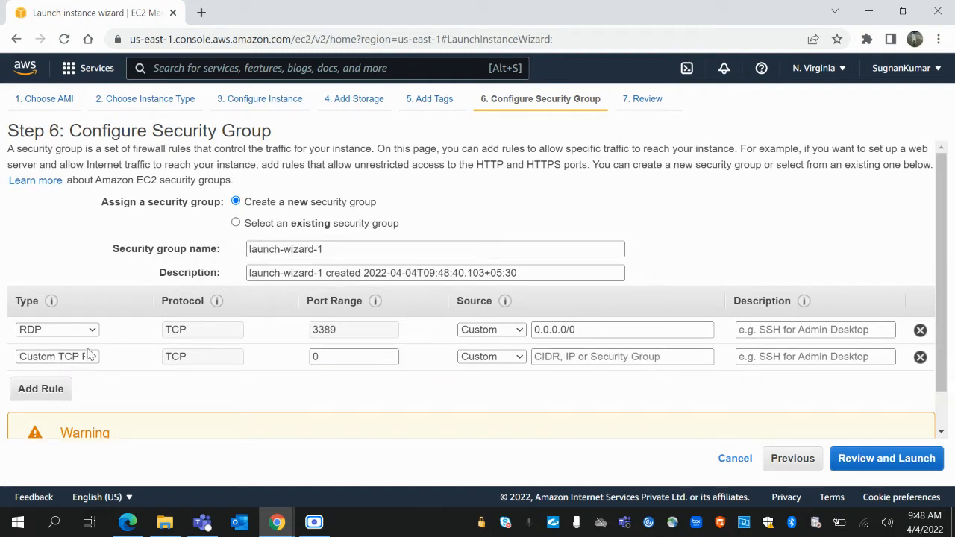
click(90, 358)
click(45, 276)
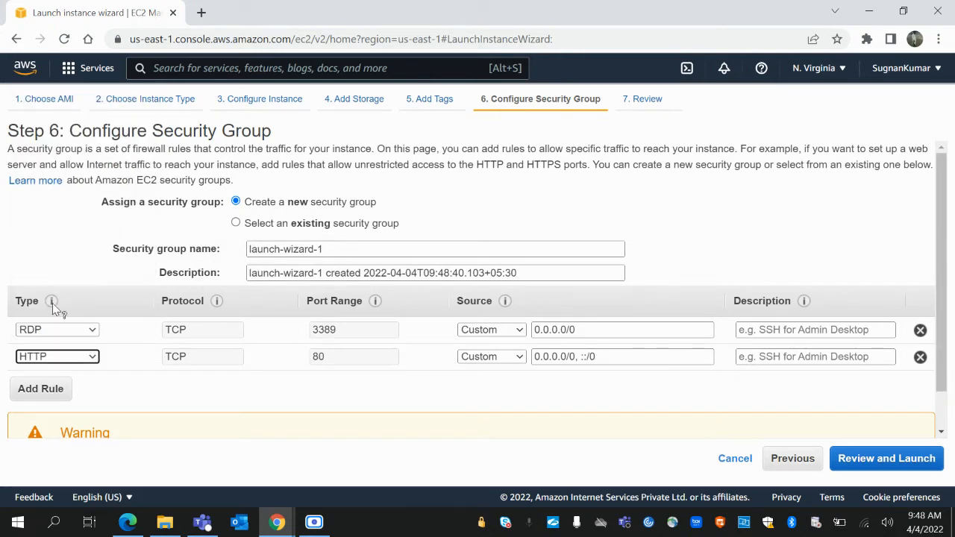
click(51, 401)
click(82, 385)
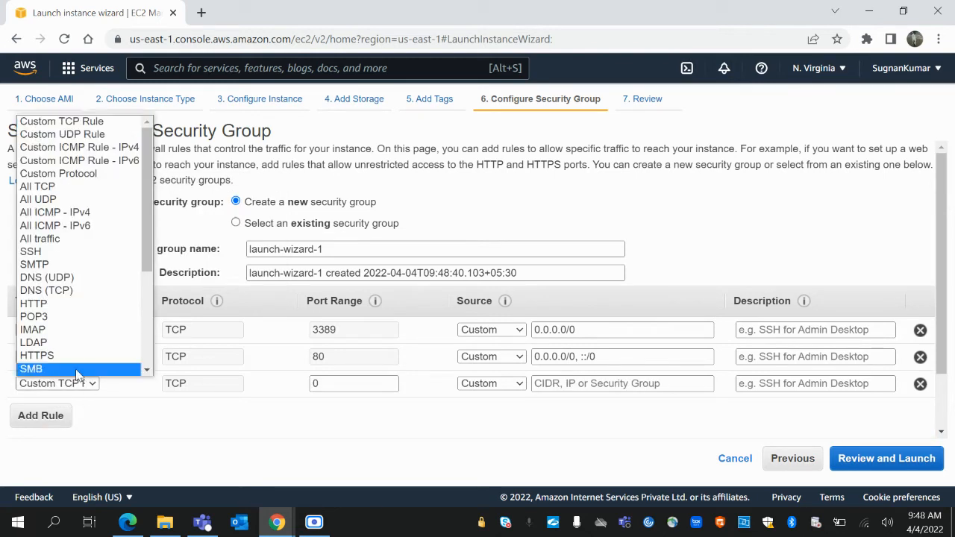
click(69, 359)
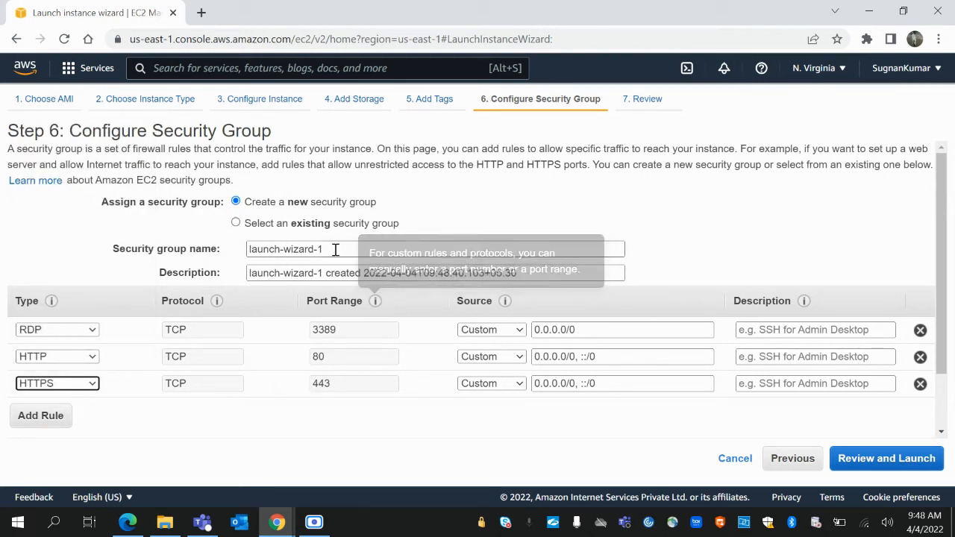
- Set both the security group name and its description to webserver1
drag(328, 249, 181, 251)
text(w)
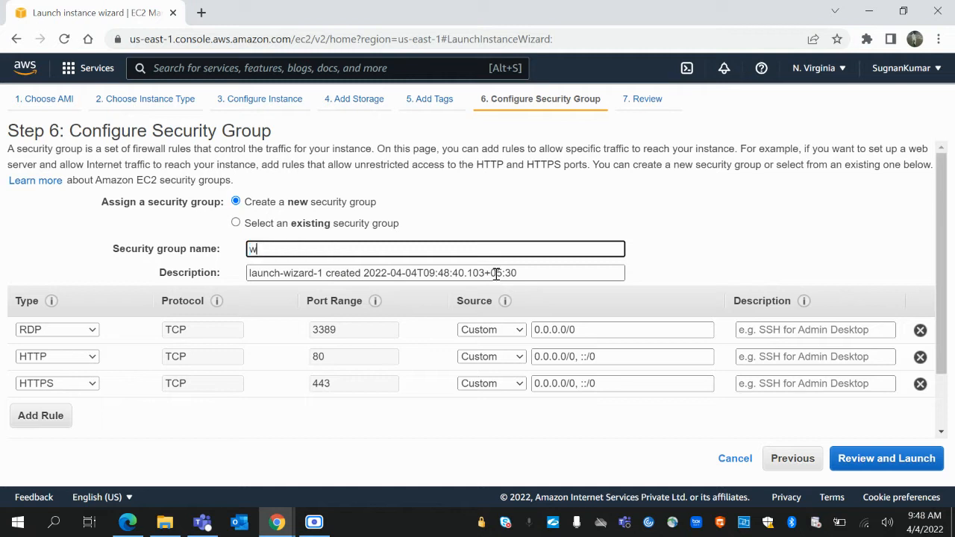
text(ebserver1)
drag(511, 273, 210, 301)
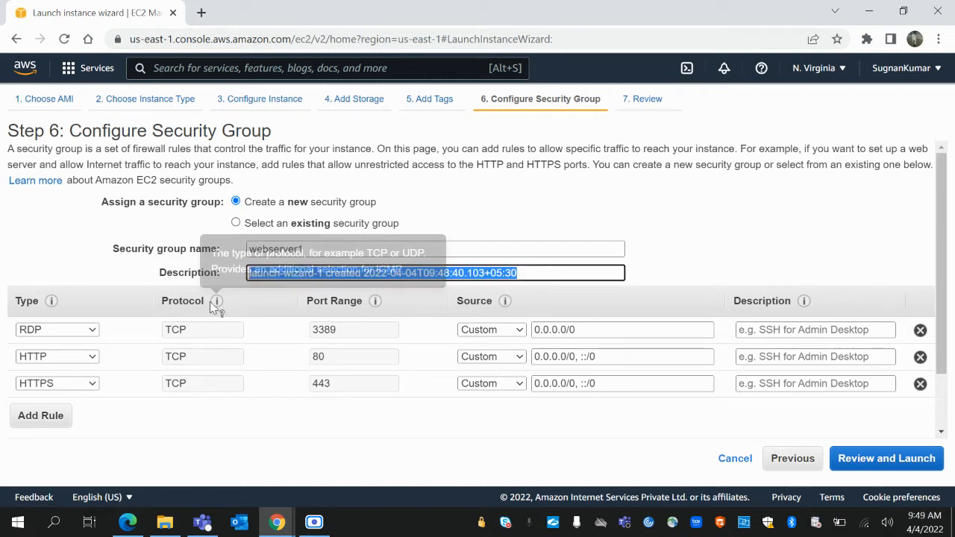
key(BackSpace)
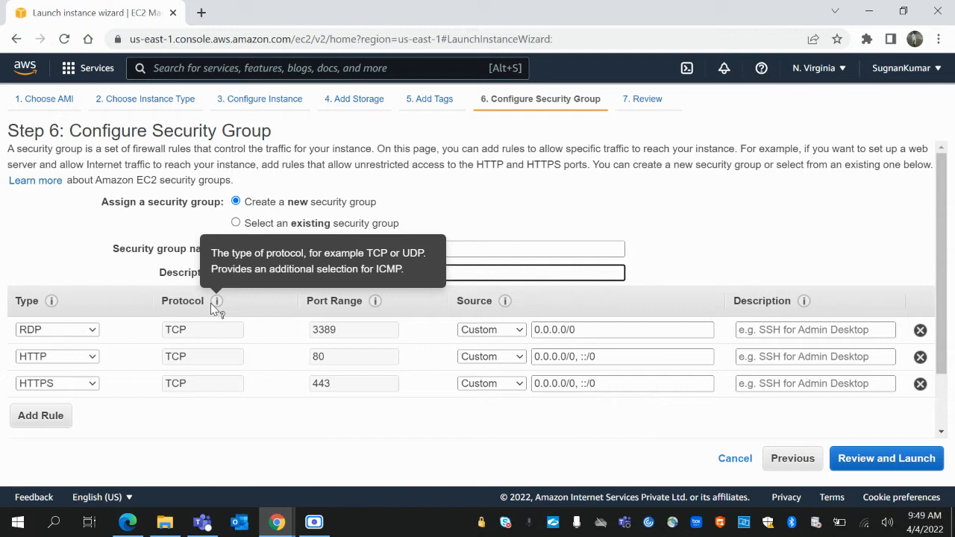
text(webserver1)
click(843, 235)
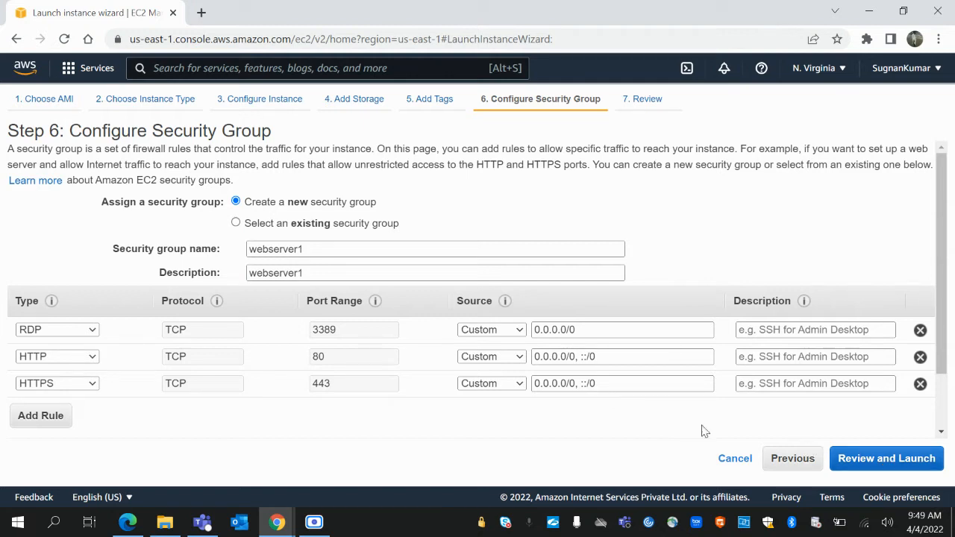
- Set the source of the RDP, HTTP and HTTPS rules to Anywhere
click(487, 331)
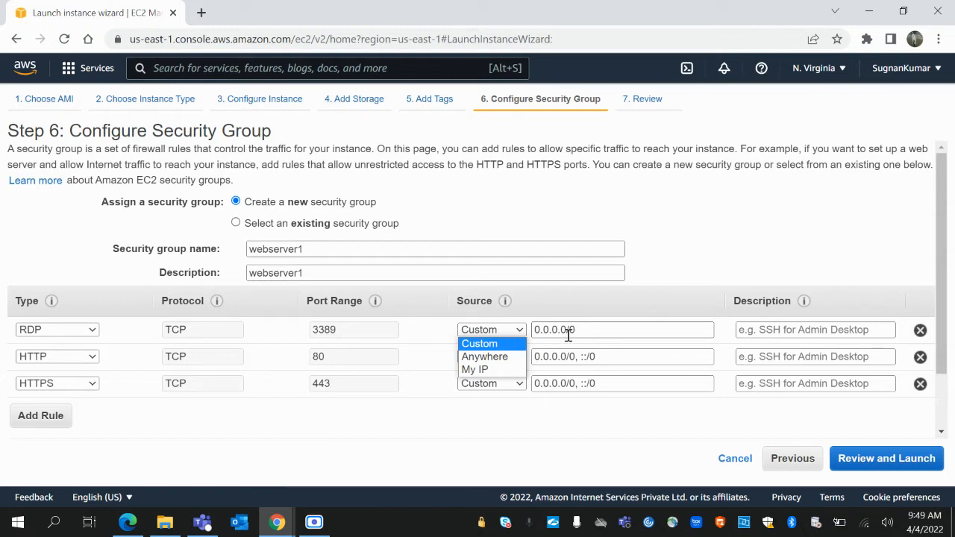
click(492, 358)
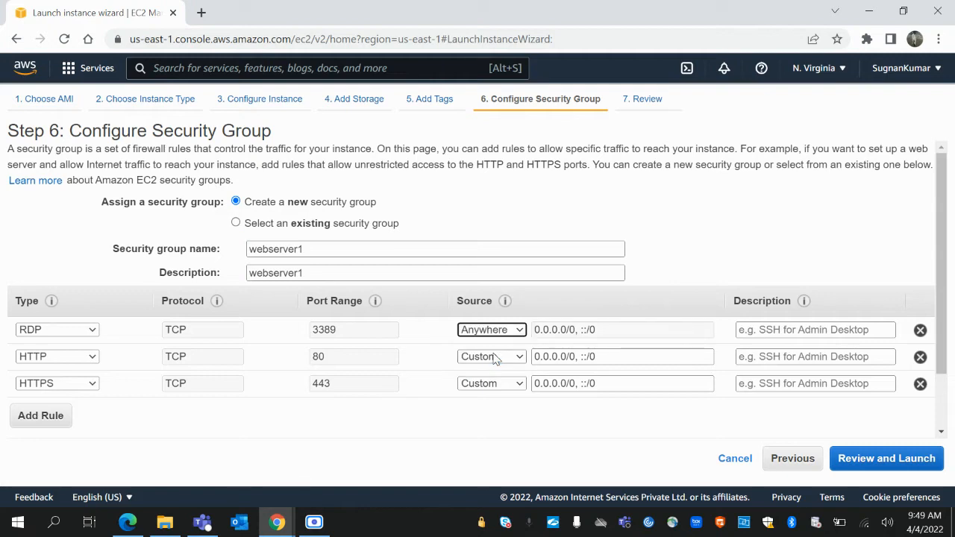
click(495, 358)
click(504, 383)
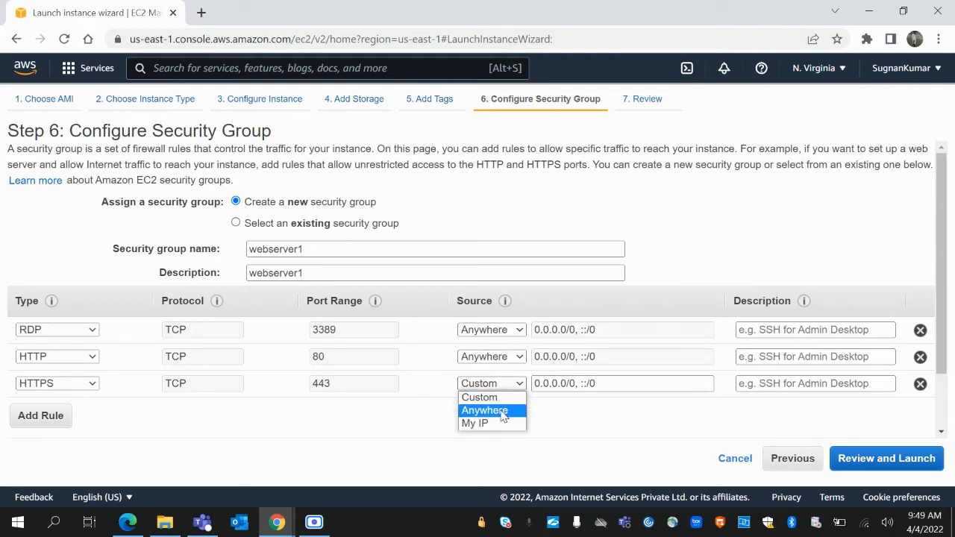
click(505, 411)
- Proceed to the launch review and check the security group rules and AMI details
click(874, 456)
scroll(433, 403, down, 10)
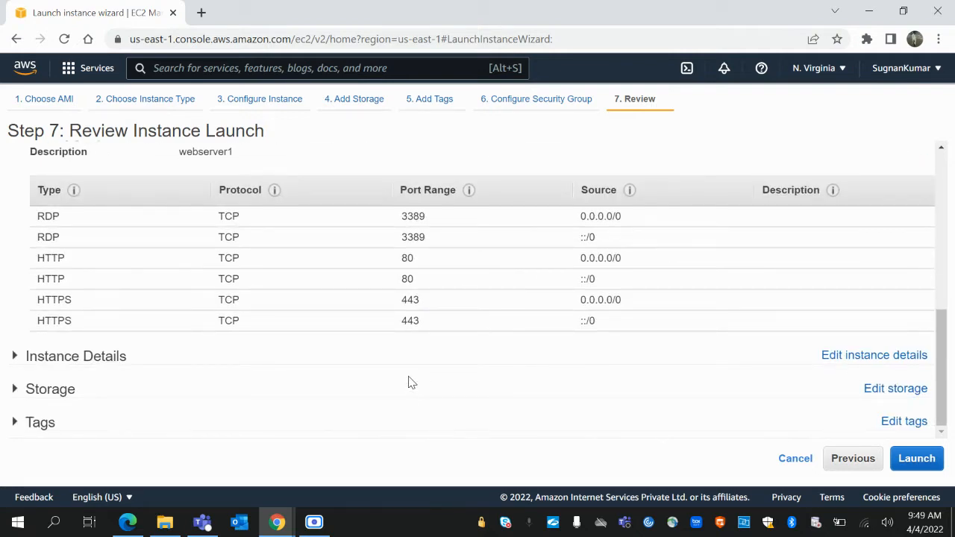
scroll(417, 382, up, 10)
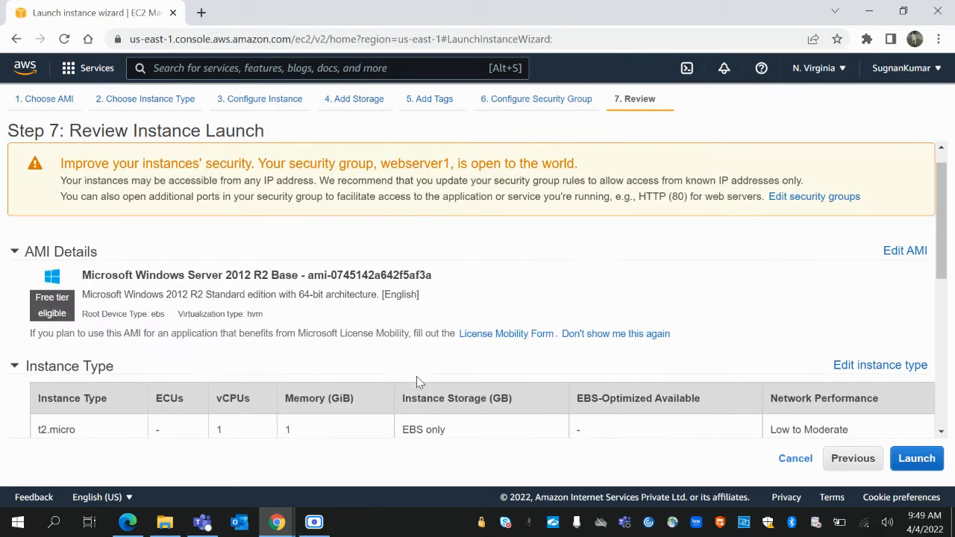
- Start the launch, create a new RSA key pair named webserver1key and download its private key file
click(916, 459)
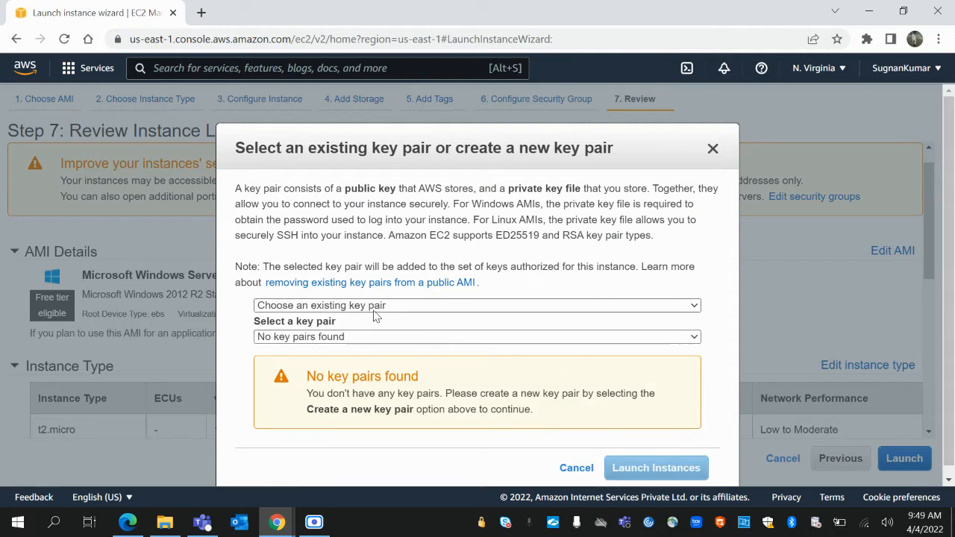
click(376, 307)
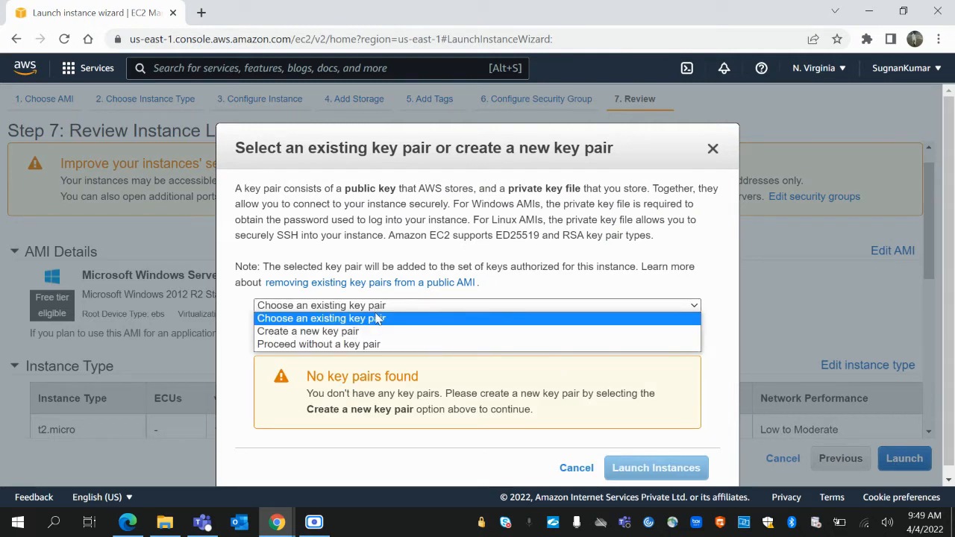
click(334, 331)
click(347, 368)
text(webserverkey)
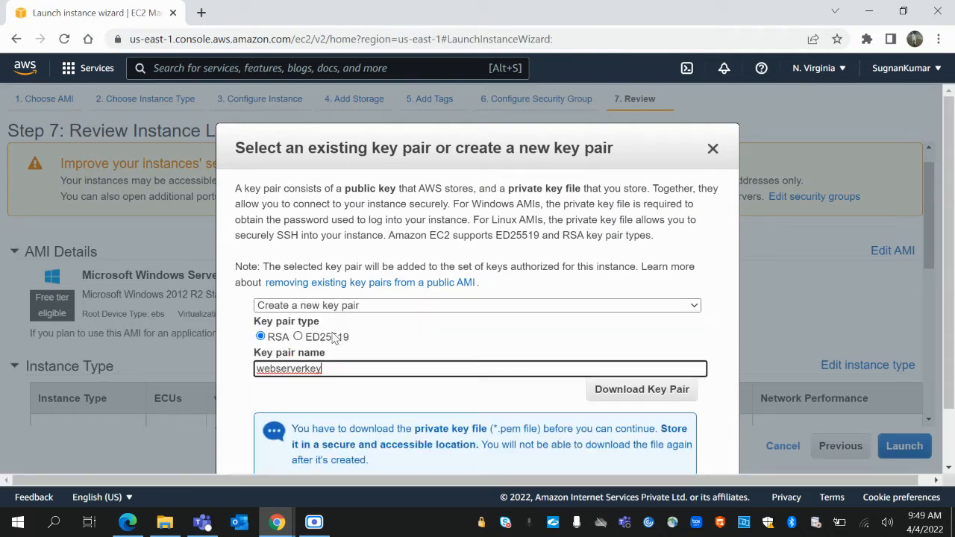
click(301, 368)
text(1)
key(BackSpace)
text(1)
click(657, 389)
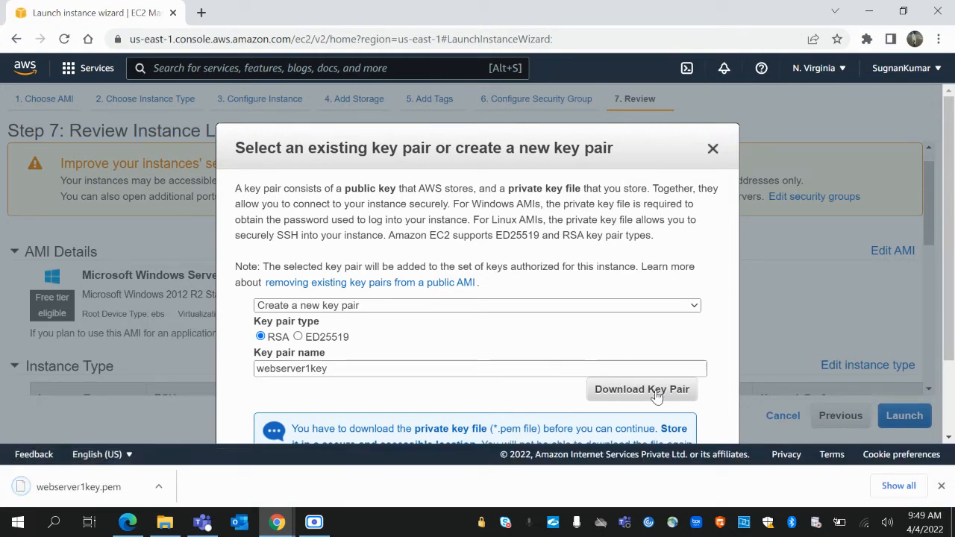
- Launch the instance with the new key pair and open it in the instances list from the launch status
scroll(722, 349, down, 2)
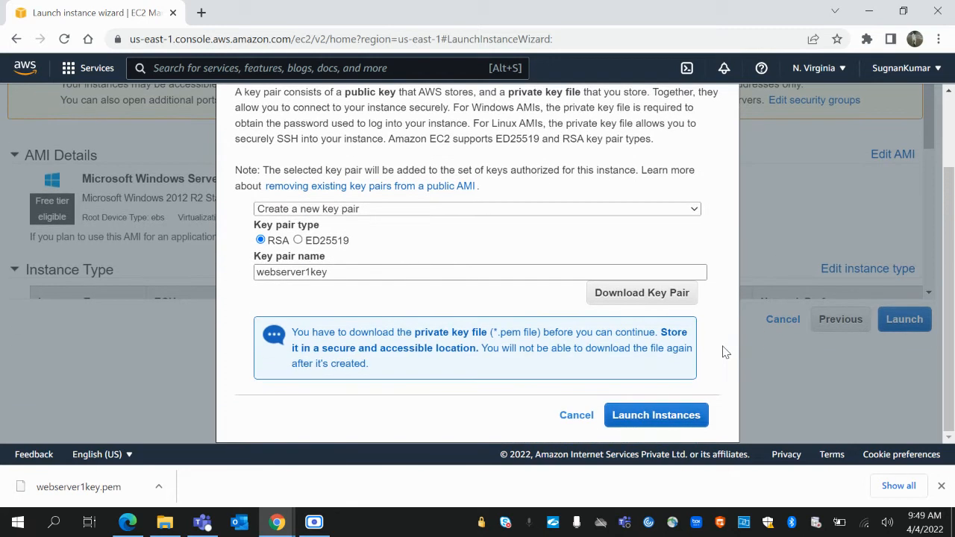
click(675, 416)
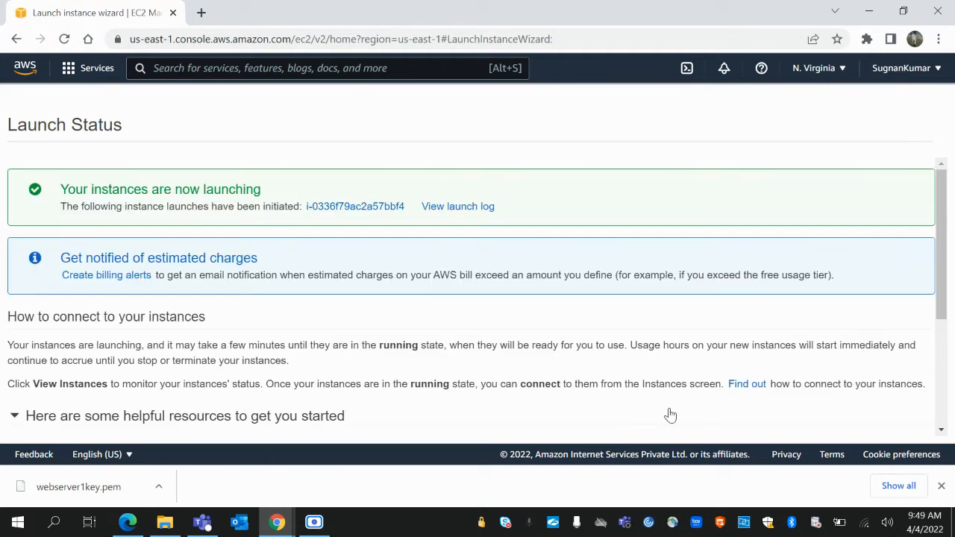
click(328, 207)
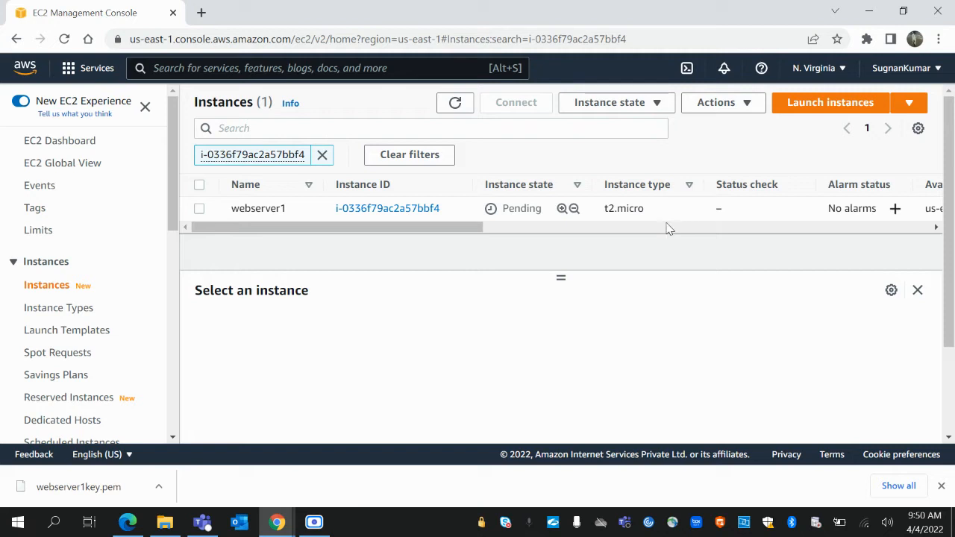
- Look through the columns of the webserver1 instance and refresh the instances list to check its state
drag(455, 228, 601, 240)
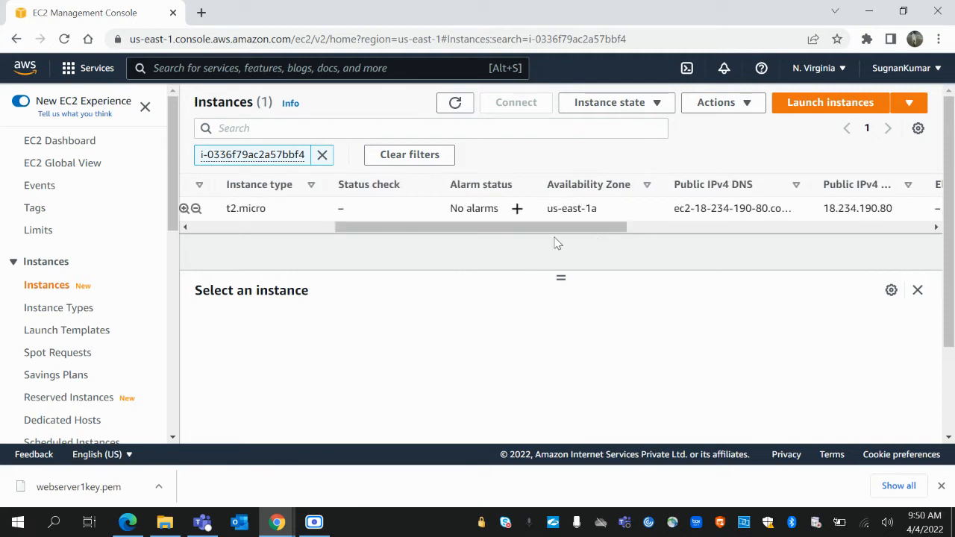
drag(515, 232, 414, 230)
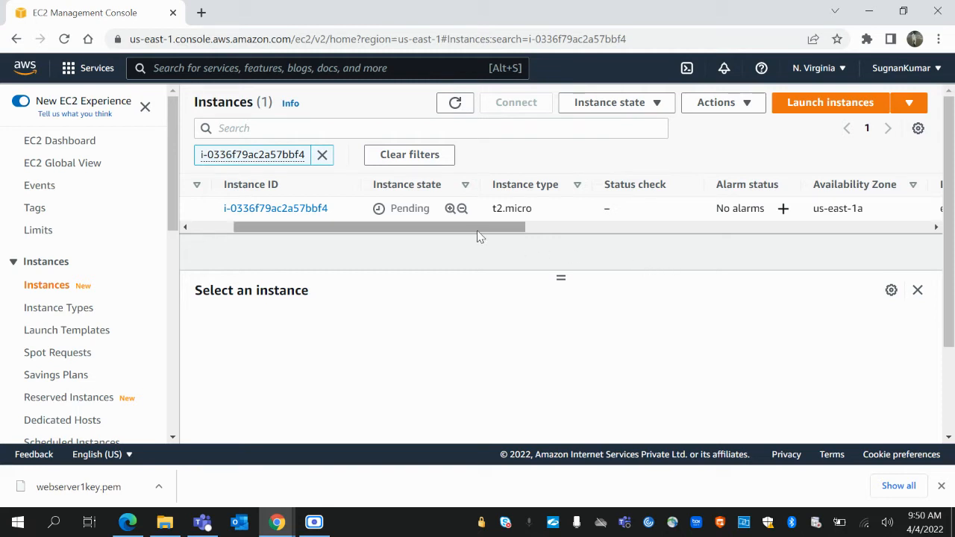
drag(478, 234, 390, 234)
click(199, 209)
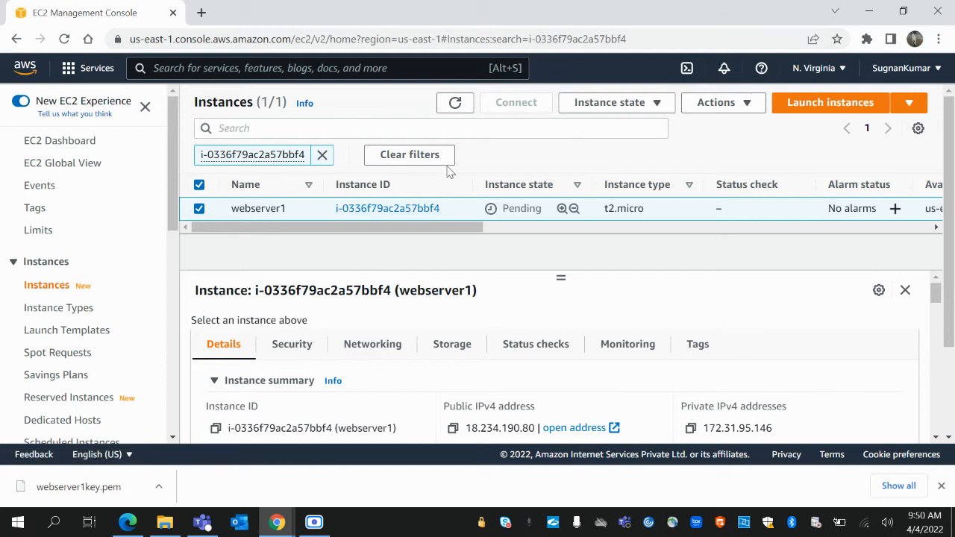
click(455, 108)
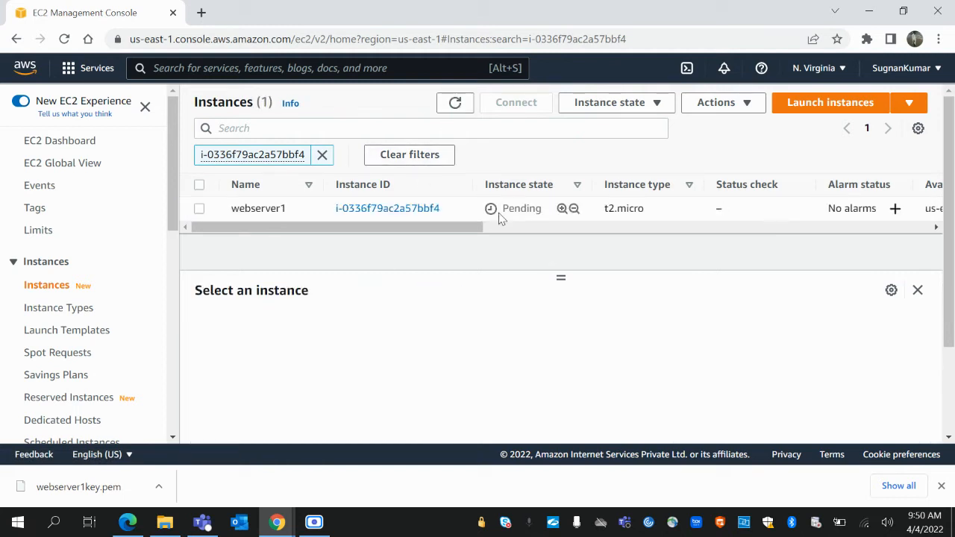
click(451, 107)
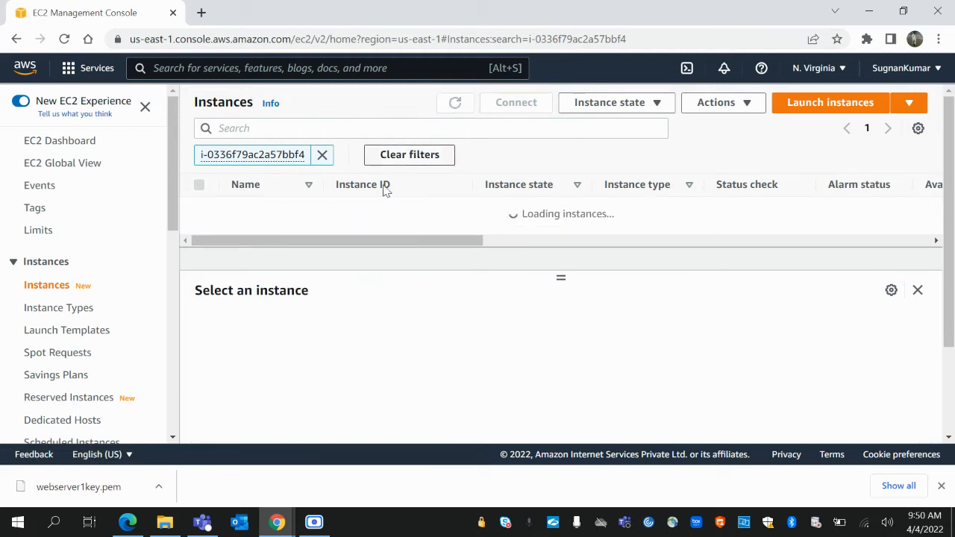
- Select the webserver1 instance and examine its summary, including IP addresses, DNS names, instance type, VPC and subnet
click(199, 208)
scroll(582, 319, down, 1)
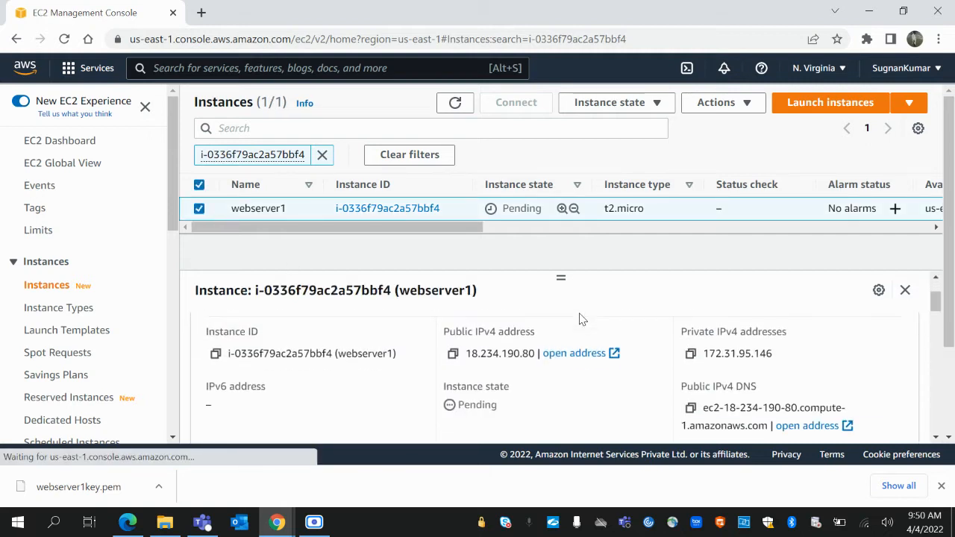
scroll(581, 319, up, 1)
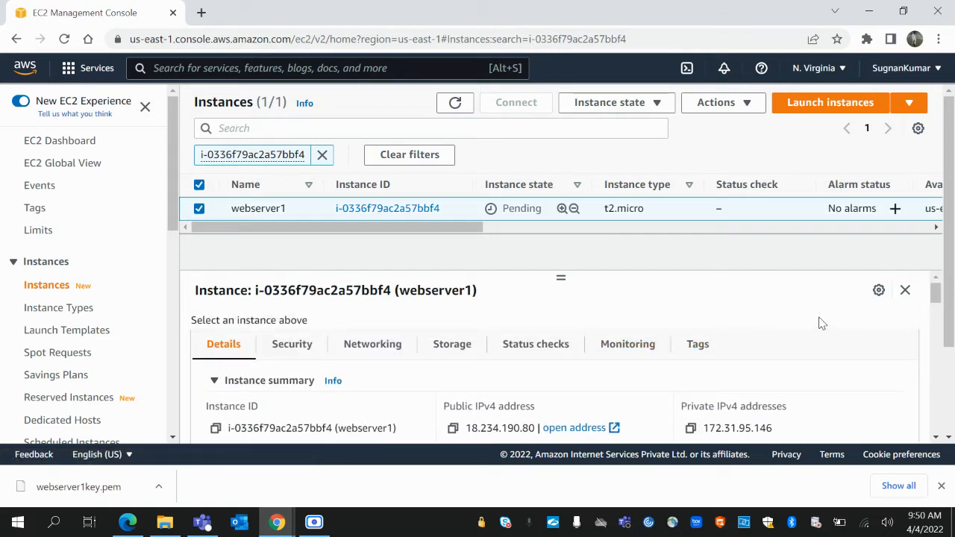
scroll(823, 319, down, 1)
scroll(823, 320, down, 1)
scroll(797, 361, up, 1)
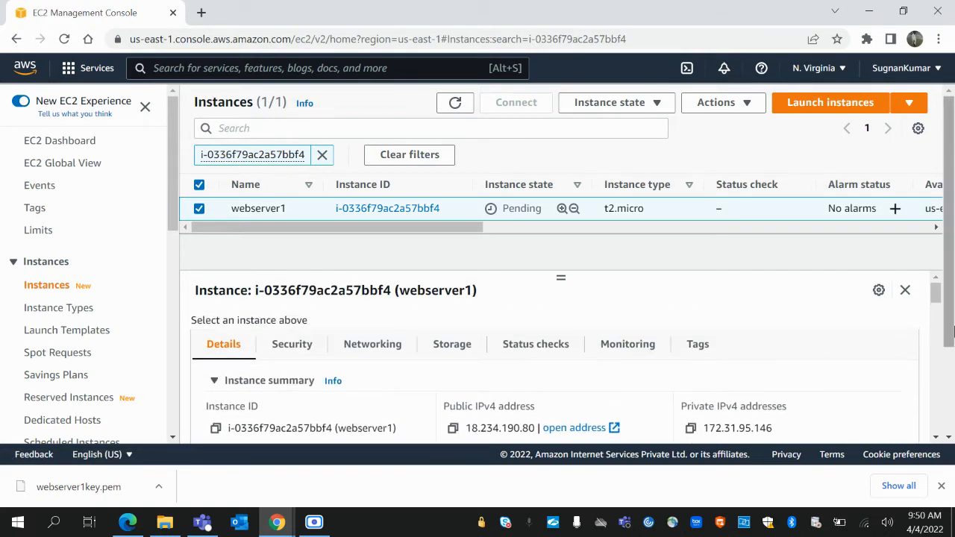
scroll(952, 302, down, 1)
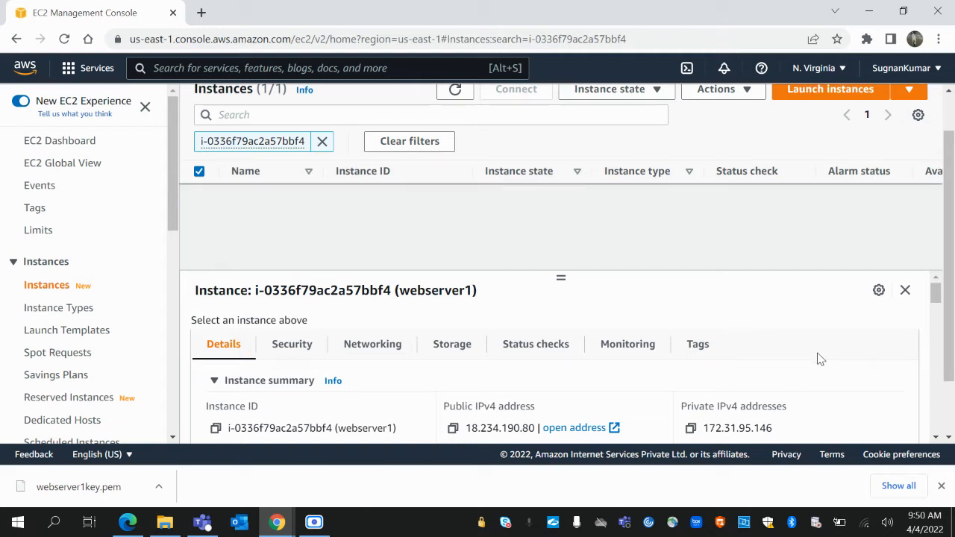
scroll(819, 359, down, 1)
scroll(819, 359, up, 1)
scroll(608, 395, down, 1)
scroll(608, 395, down, 1)
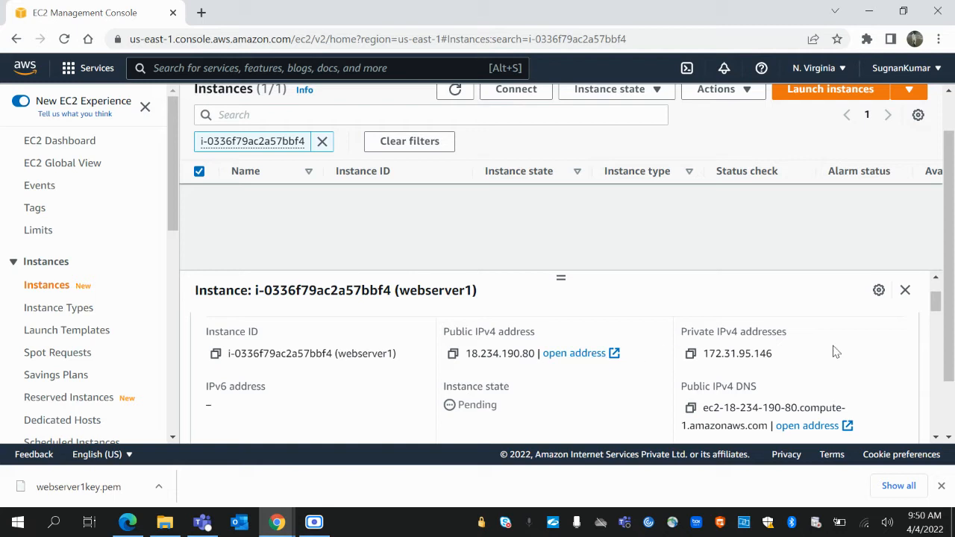
scroll(763, 387, down, 1)
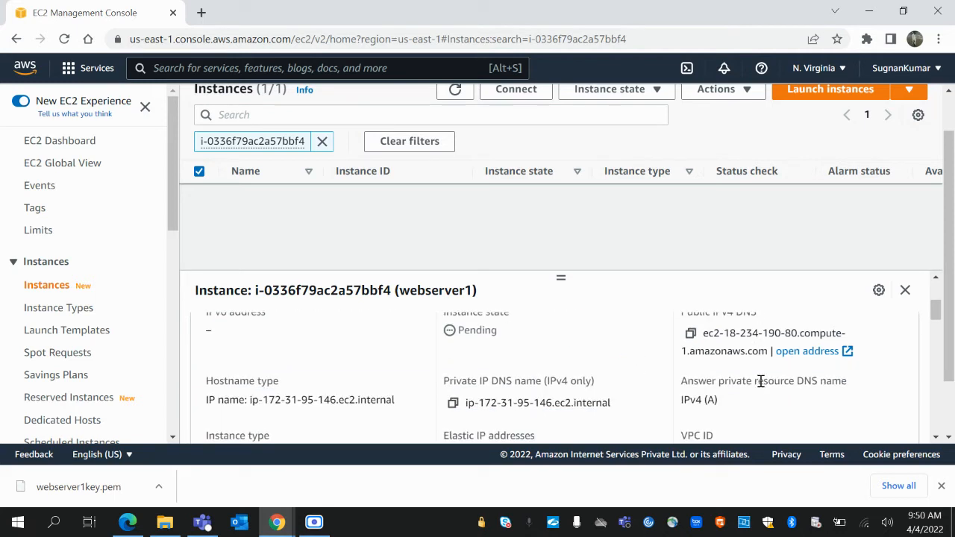
scroll(760, 381, up, 1)
scroll(803, 375, down, 1)
scroll(655, 393, down, 1)
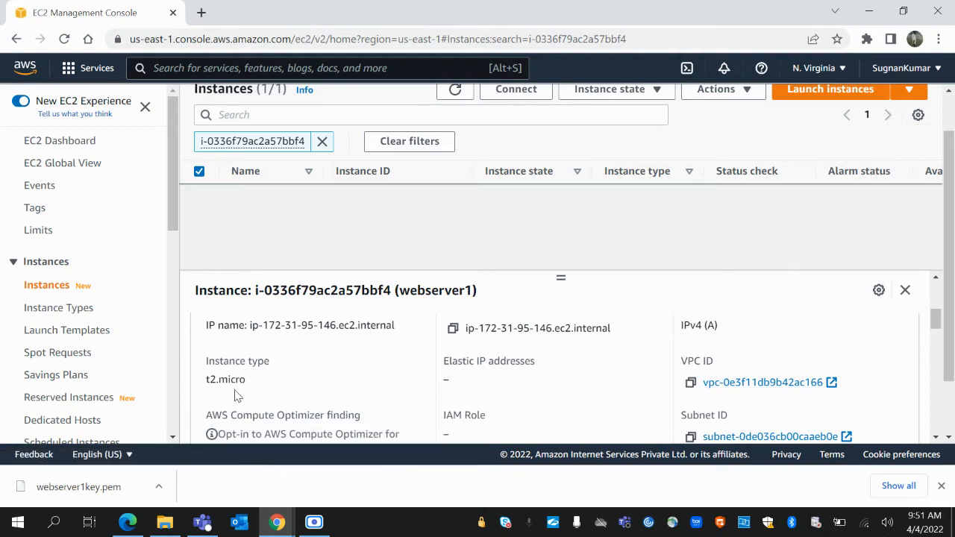
scroll(313, 397, down, 1)
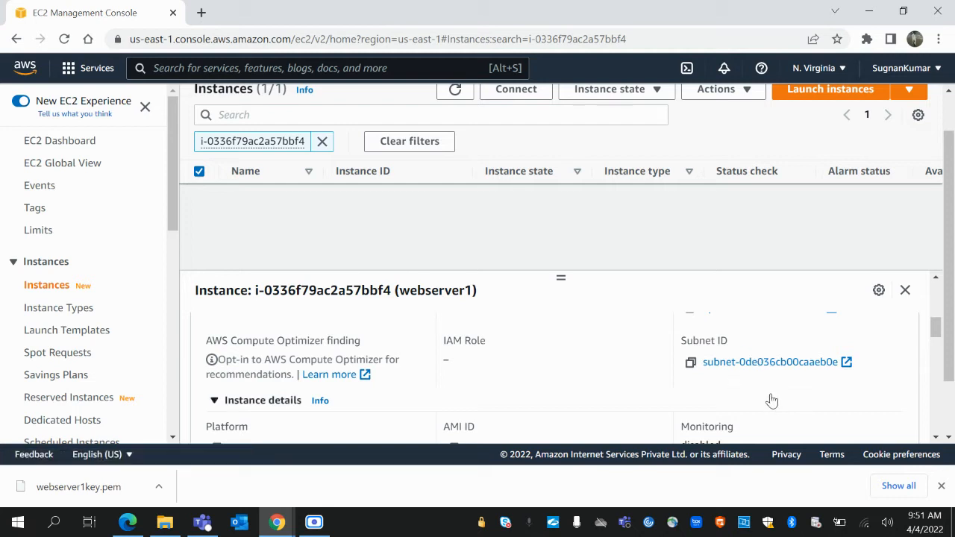
- Examine the instance details of webserver1, from platform, AMI, launch time and key pair to host placement, capacity reservation and accelerators
scroll(772, 401, down, 1)
scroll(772, 401, up, 1)
scroll(771, 399, down, 1)
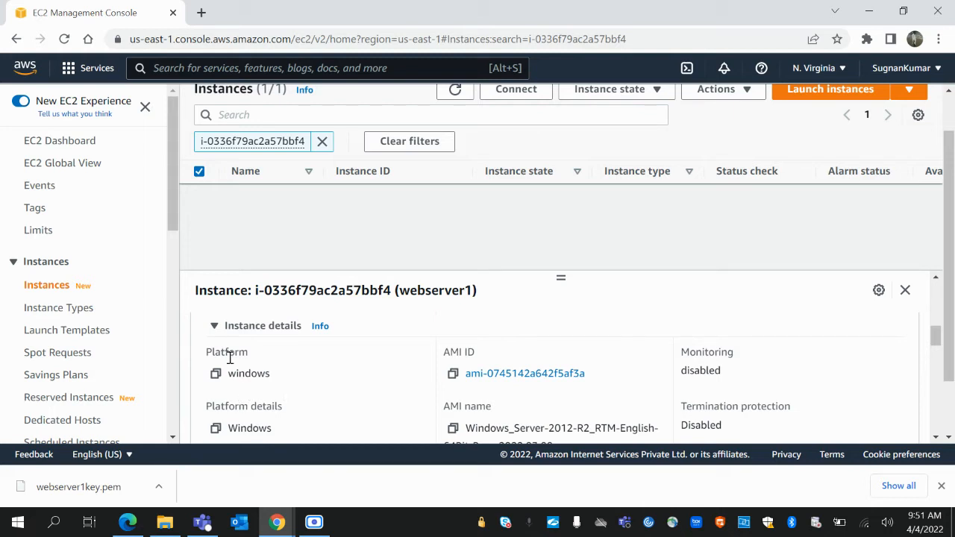
scroll(308, 386, down, 1)
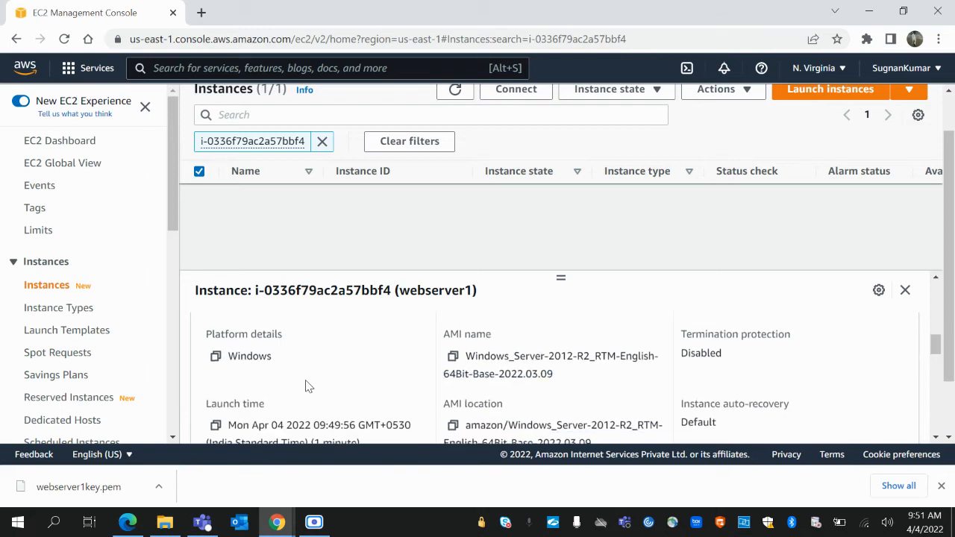
scroll(308, 385, down, 1)
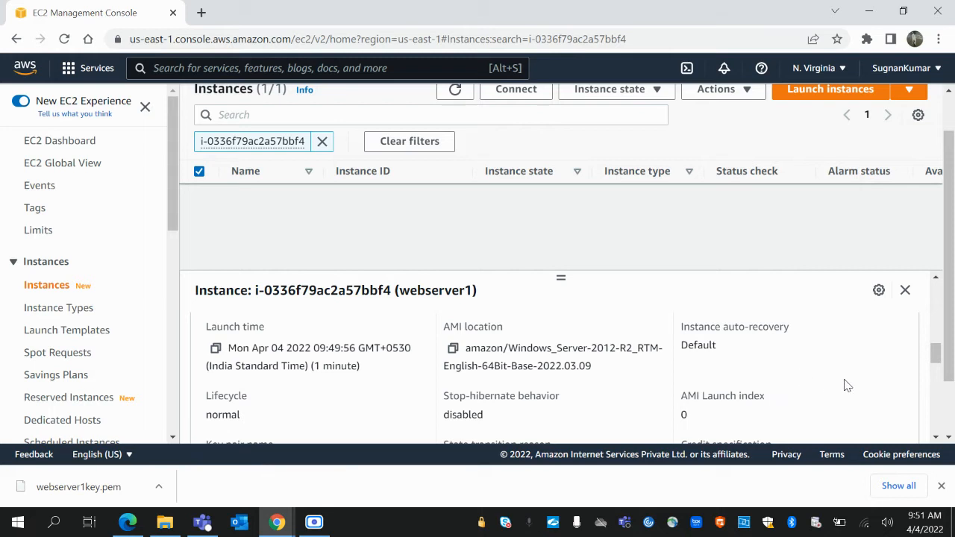
scroll(832, 388, down, 1)
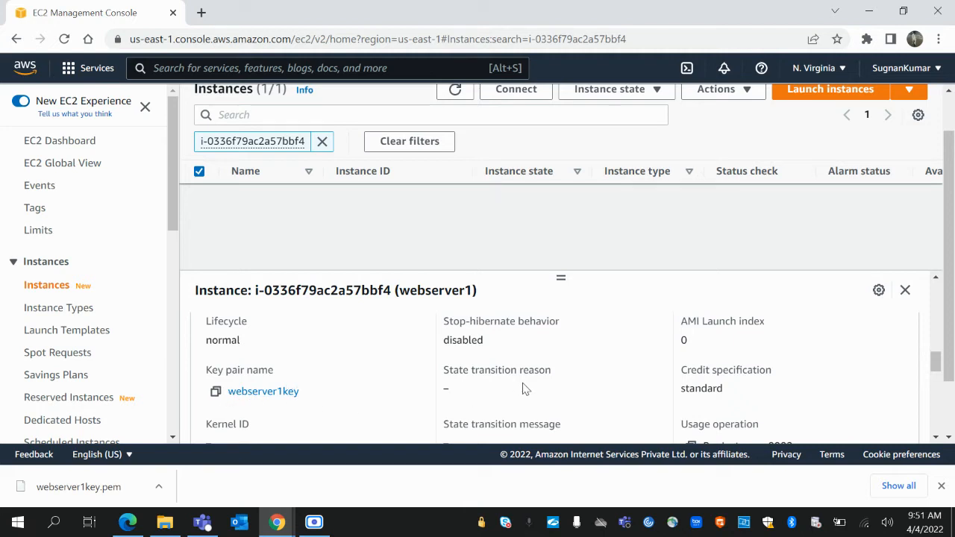
scroll(522, 387, down, 1)
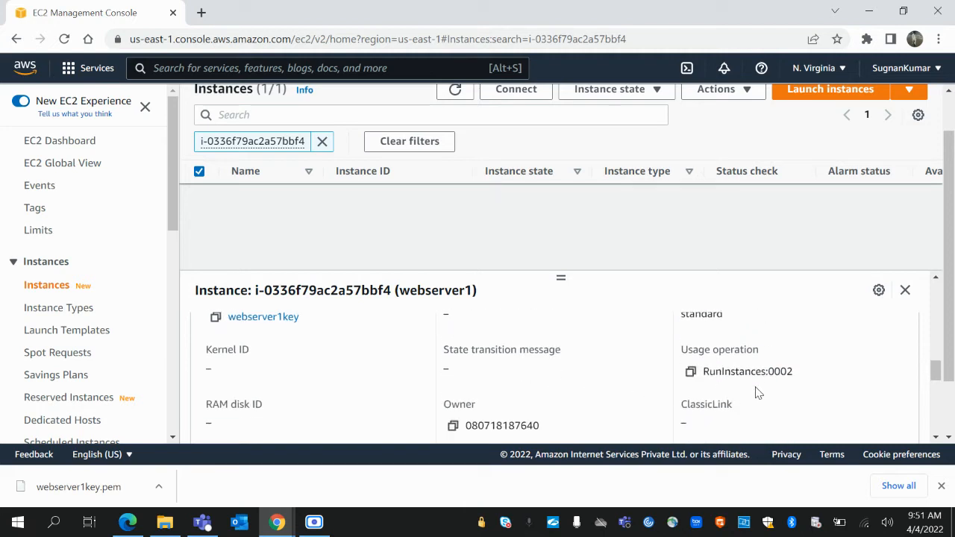
scroll(756, 389, down, 2)
scroll(755, 392, down, 3)
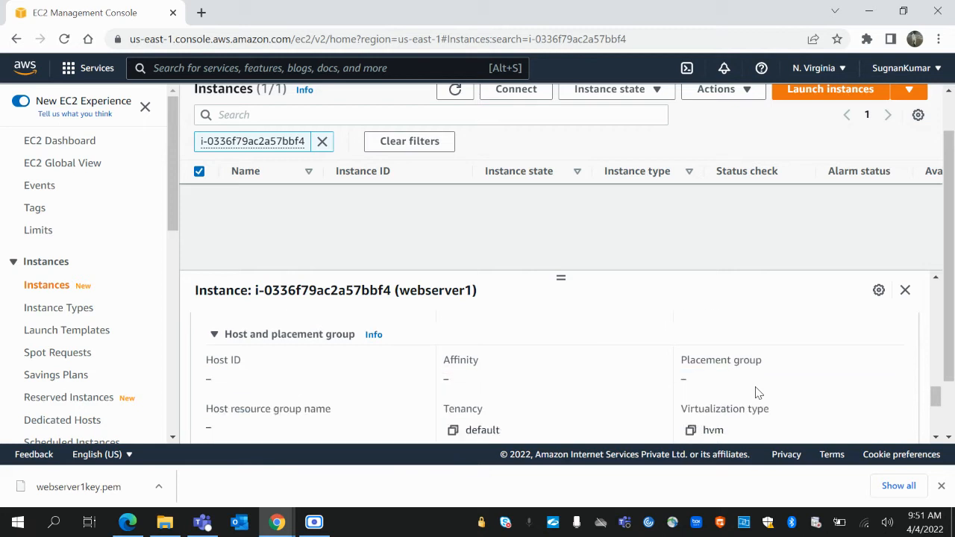
scroll(755, 389, down, 1)
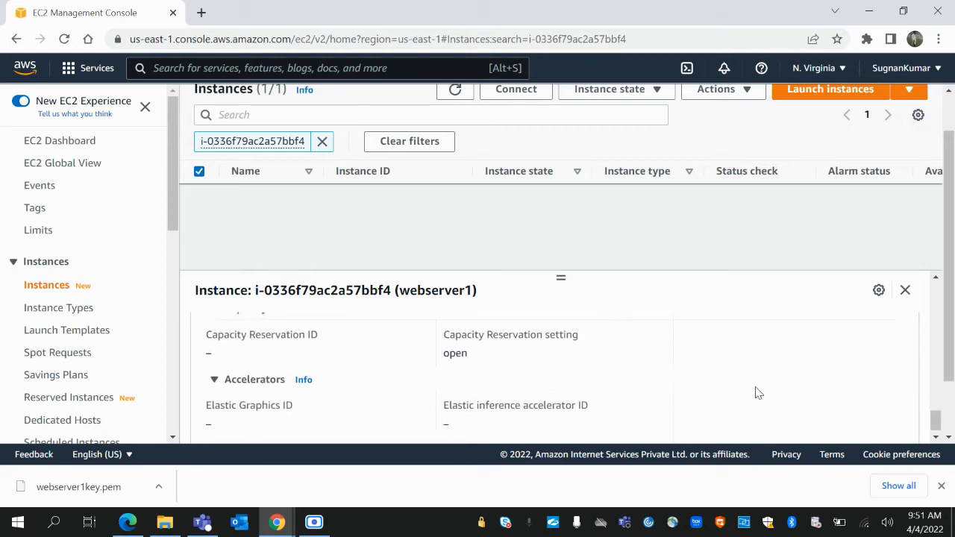
scroll(756, 392, up, 2)
scroll(756, 391, up, 4)
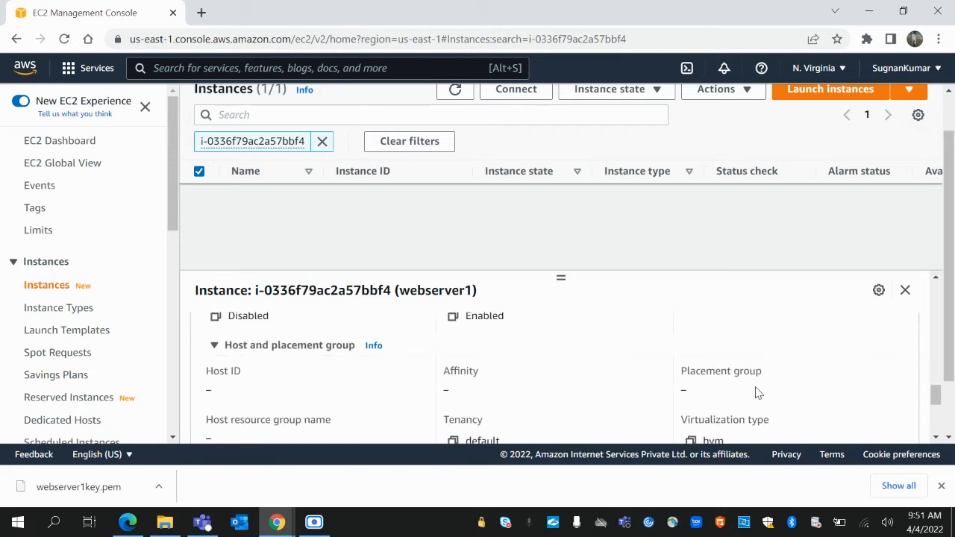
scroll(755, 391, up, 2)
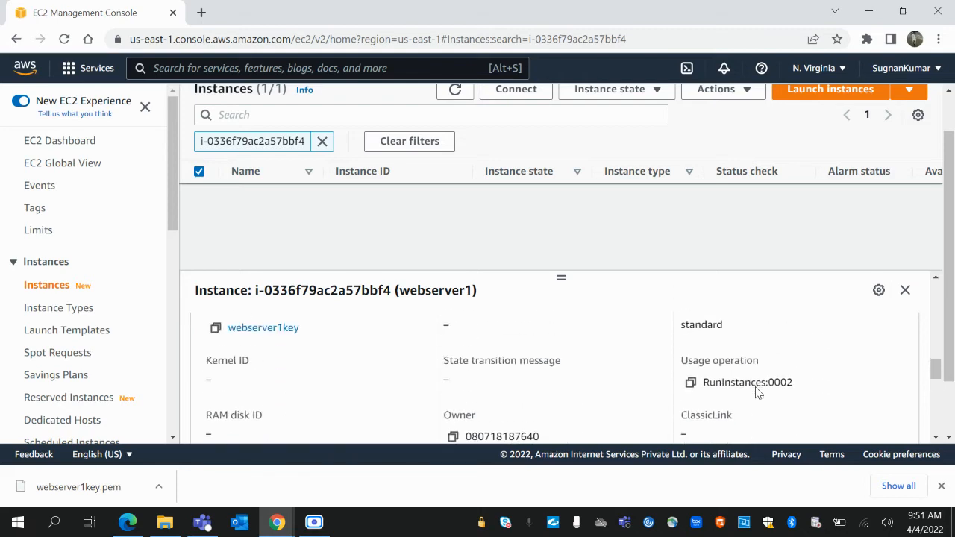
scroll(755, 389, up, 4)
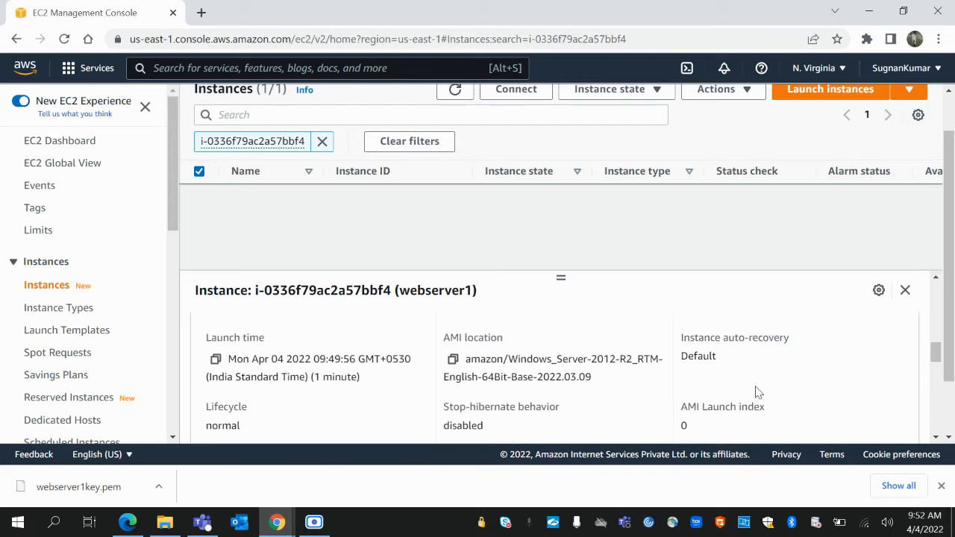
- Examine the security details of webserver1, such as IAM role and security groups, and refresh the instances list
scroll(755, 390, up, 3)
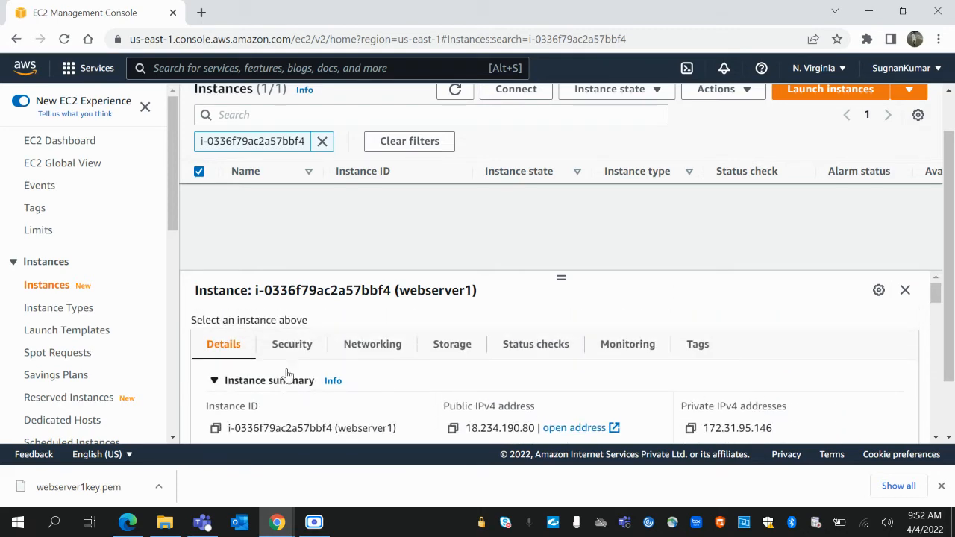
click(280, 347)
scroll(367, 350, down, 1)
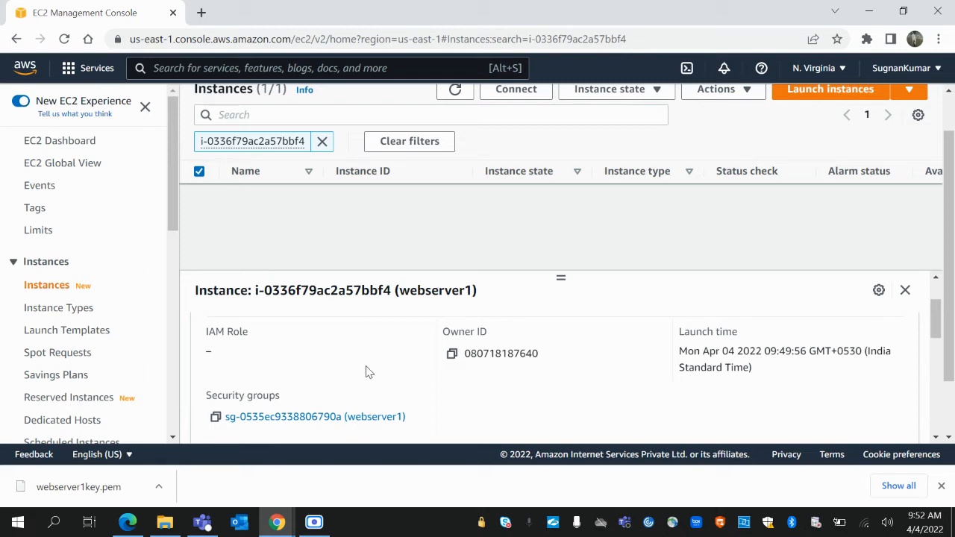
scroll(366, 372, up, 2)
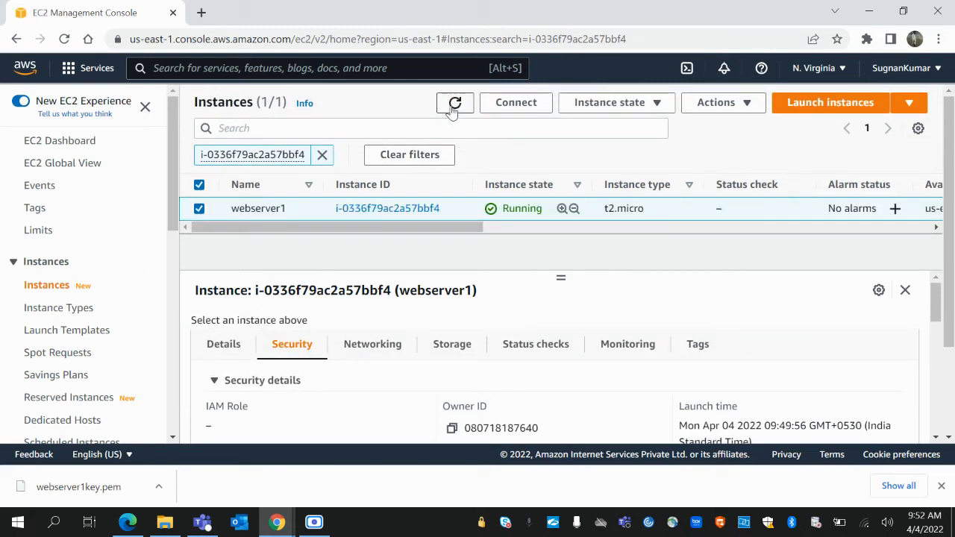
click(453, 105)
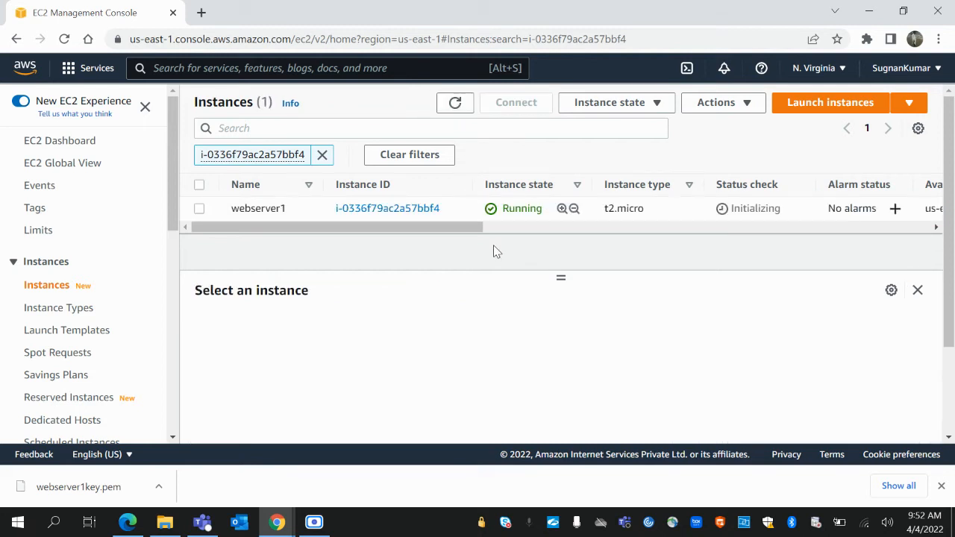
- Reselect webserver1 and examine its networking details, from IP addresses, DNS names, VPC and subnet to availability zone and network interfaces
click(199, 209)
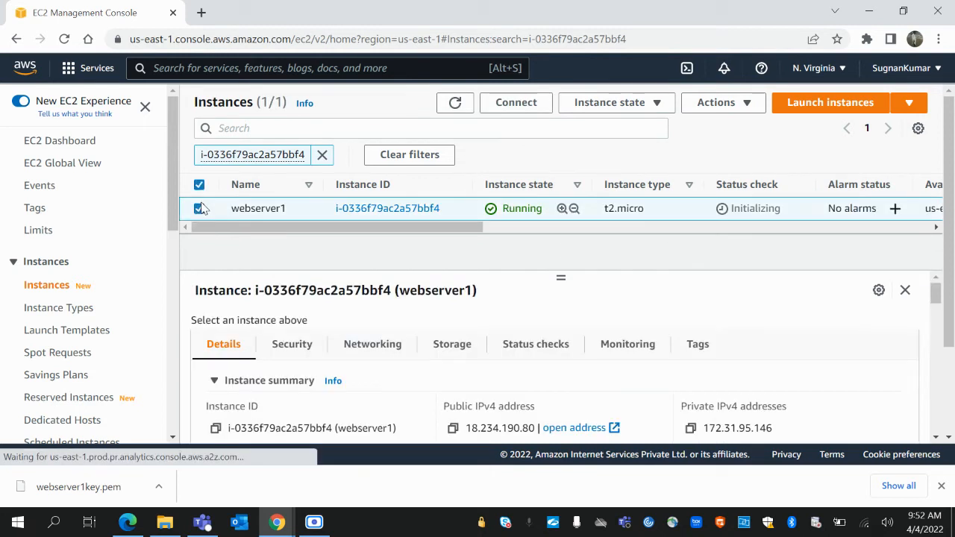
click(384, 349)
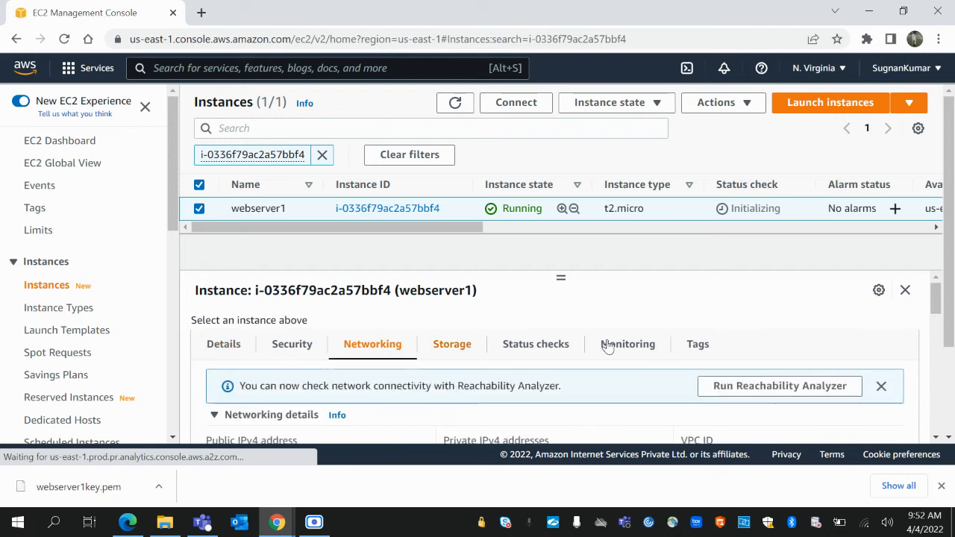
scroll(634, 345, down, 1)
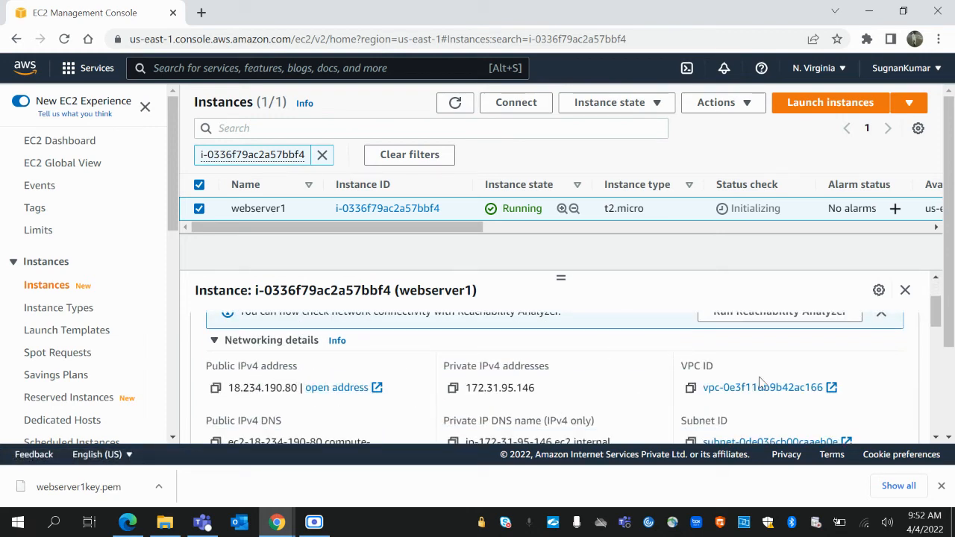
scroll(636, 399, down, 1)
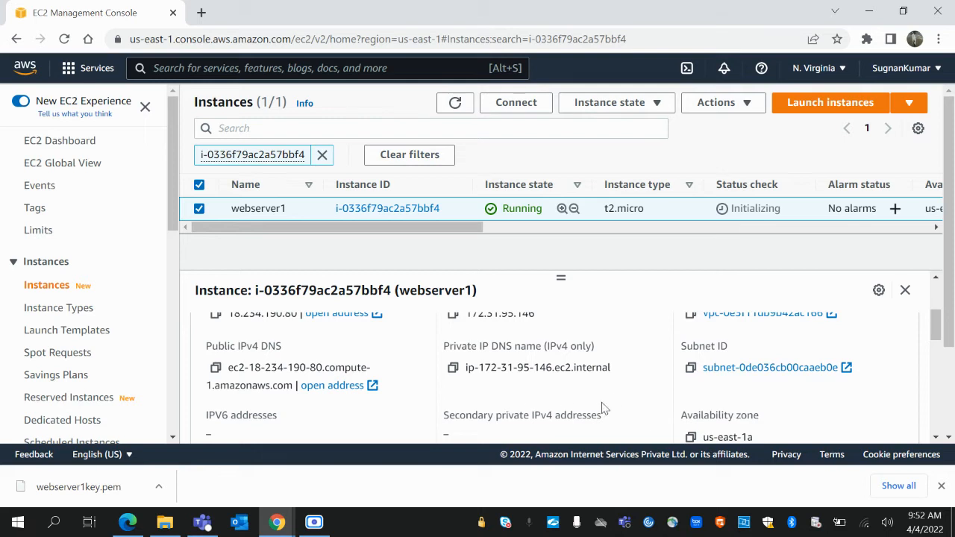
scroll(556, 401, down, 1)
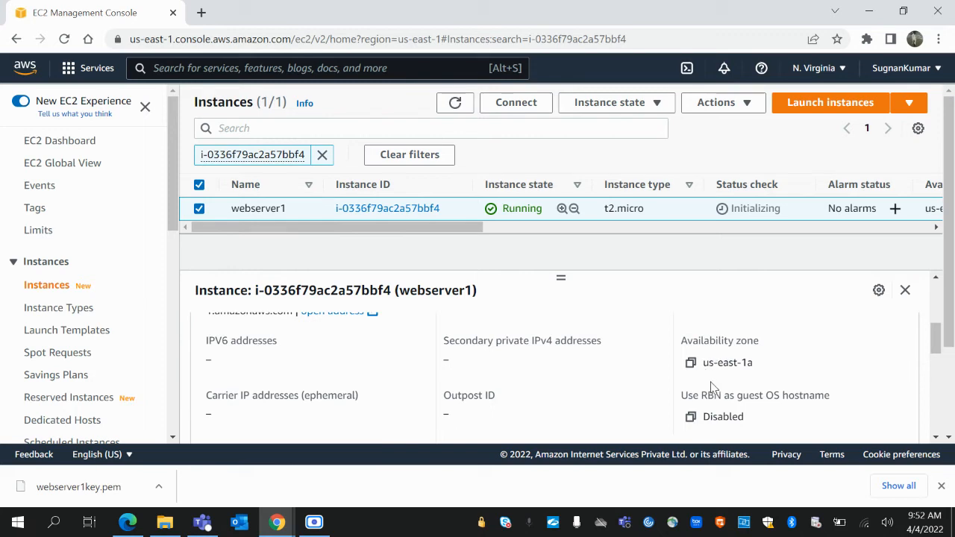
scroll(729, 390, down, 2)
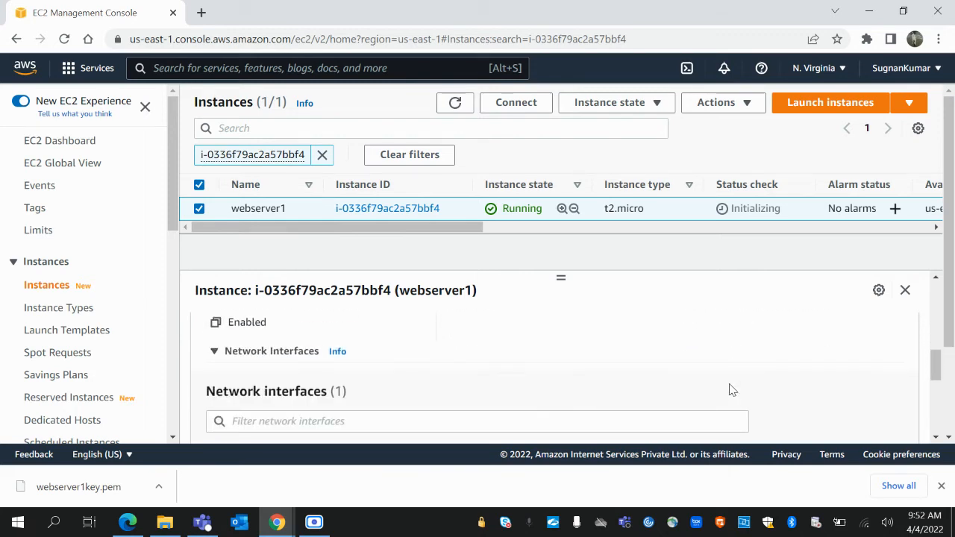
- Examine the storage of webserver1, including root device details and root volume replacement tasks, collapsing the block devices section
scroll(731, 390, up, 5)
click(462, 345)
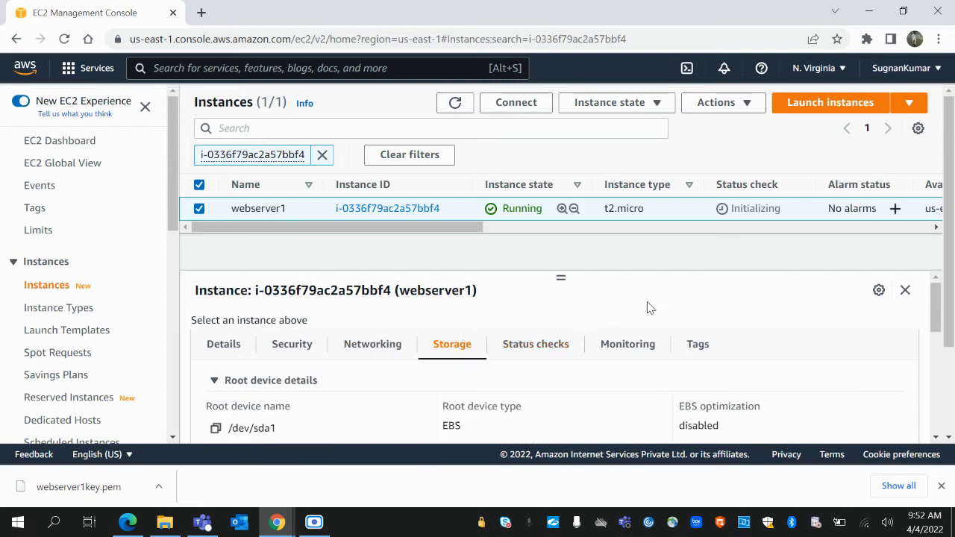
scroll(650, 305, down, 2)
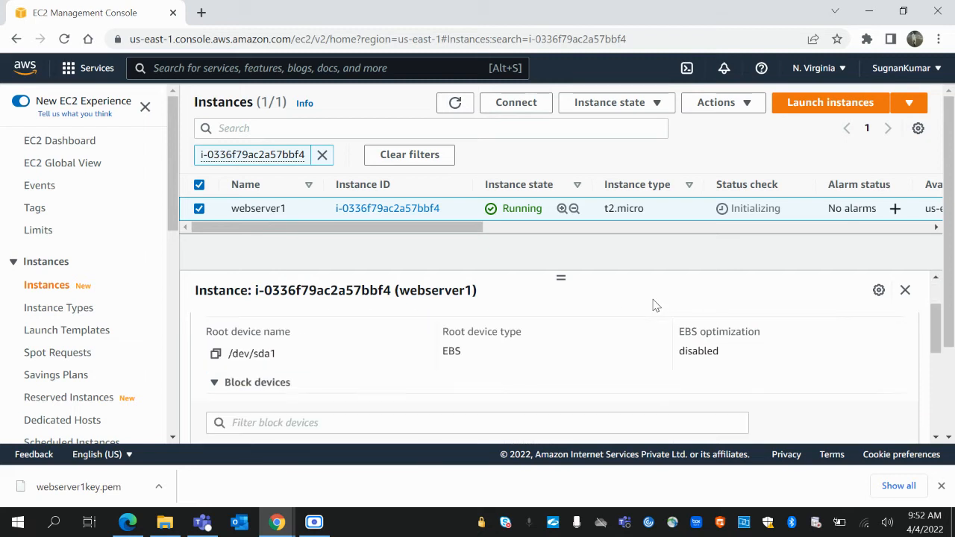
click(213, 383)
scroll(452, 330, down, 2)
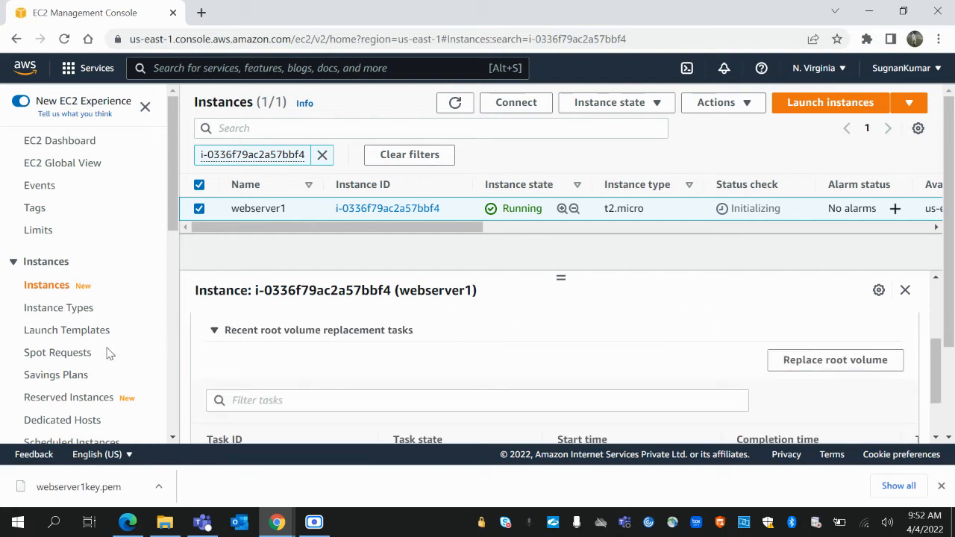
scroll(435, 388, up, 1)
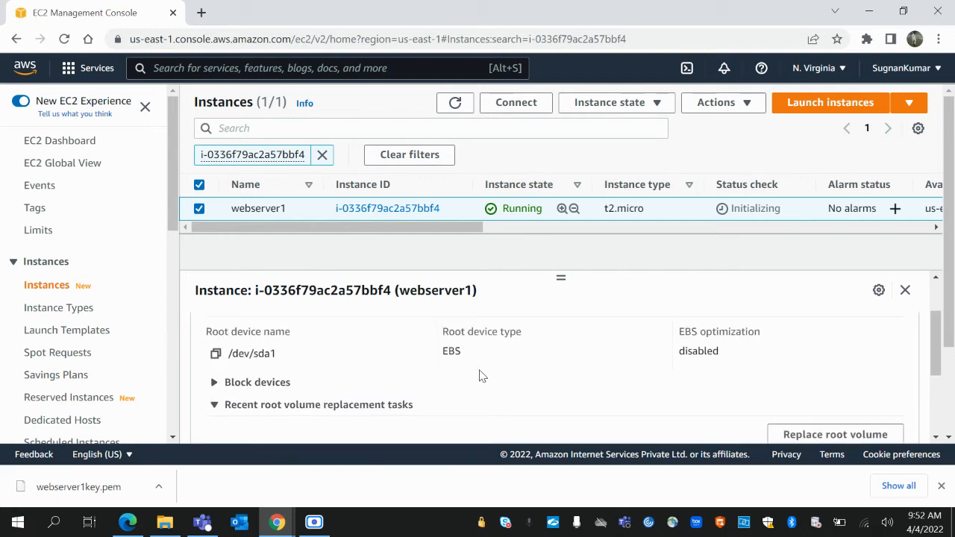
scroll(479, 375, down, 3)
- Check the system status checks and instance status checks of webserver1
scroll(480, 375, up, 3)
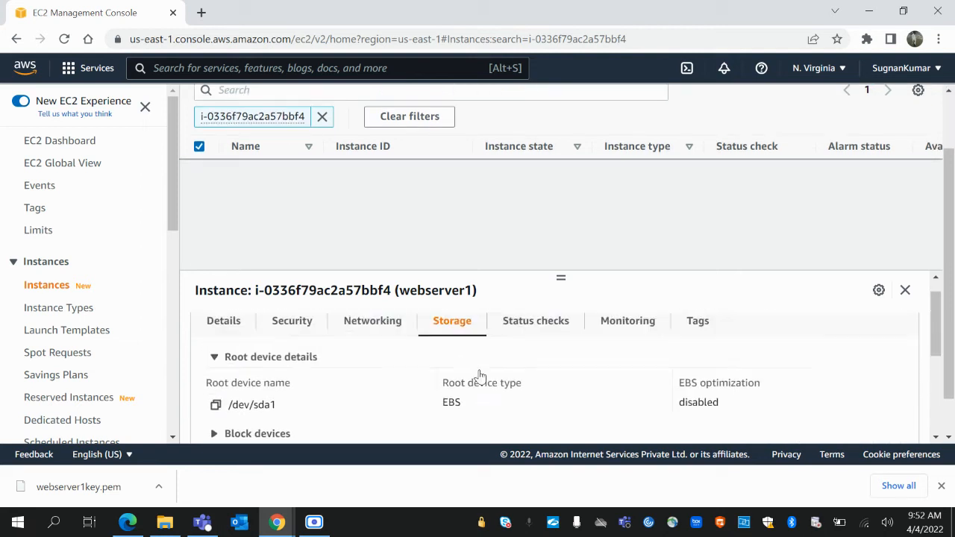
scroll(479, 375, up, 1)
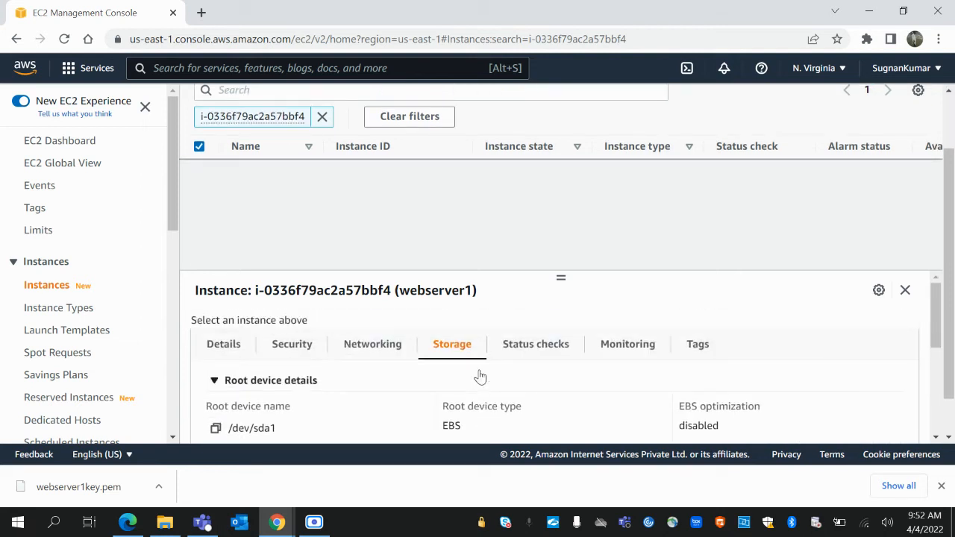
click(529, 344)
scroll(654, 354, down, 2)
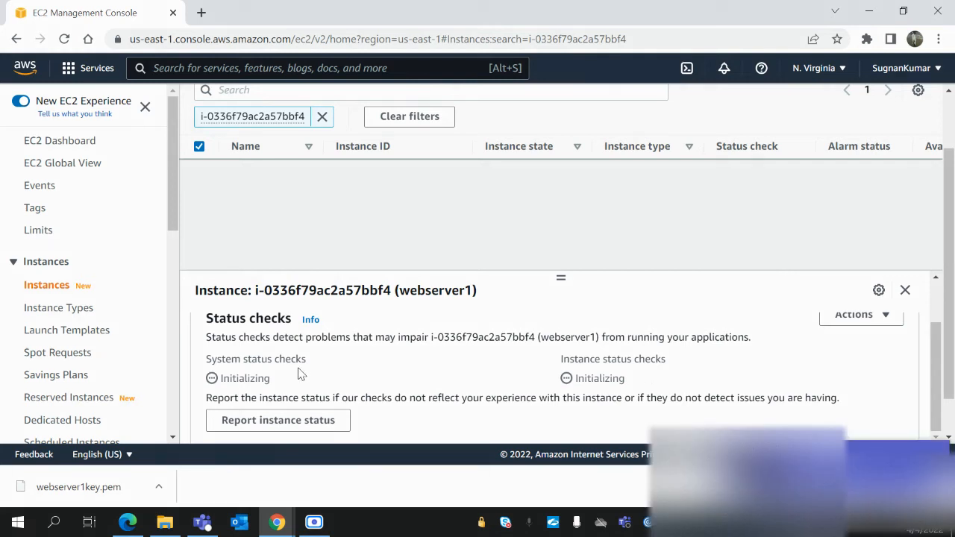
click(931, 453)
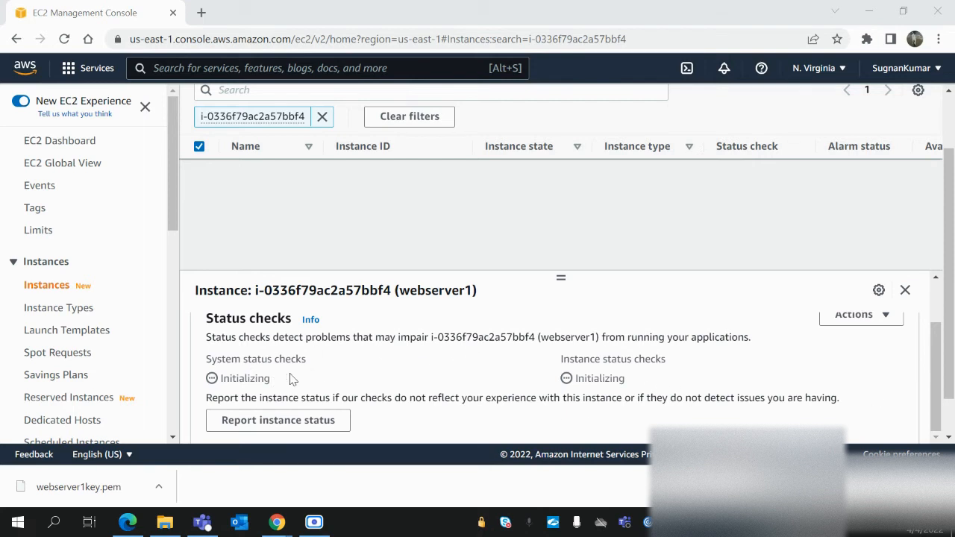
- Look through the monitoring graphs of webserver1 for CPU utilization, failed status checks, network traffic and disk reads and writes
scroll(462, 370, up, 2)
click(647, 344)
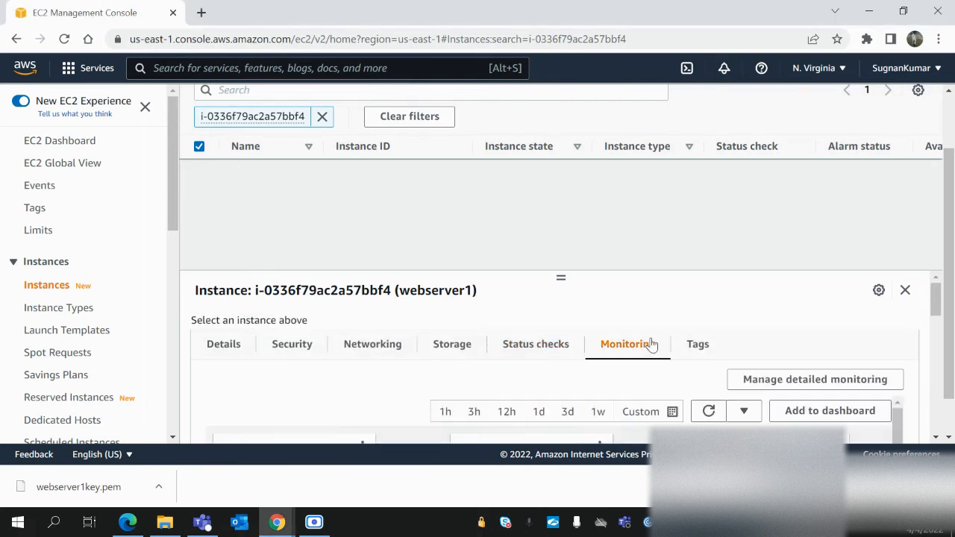
scroll(628, 403, down, 1)
scroll(628, 403, down, 1)
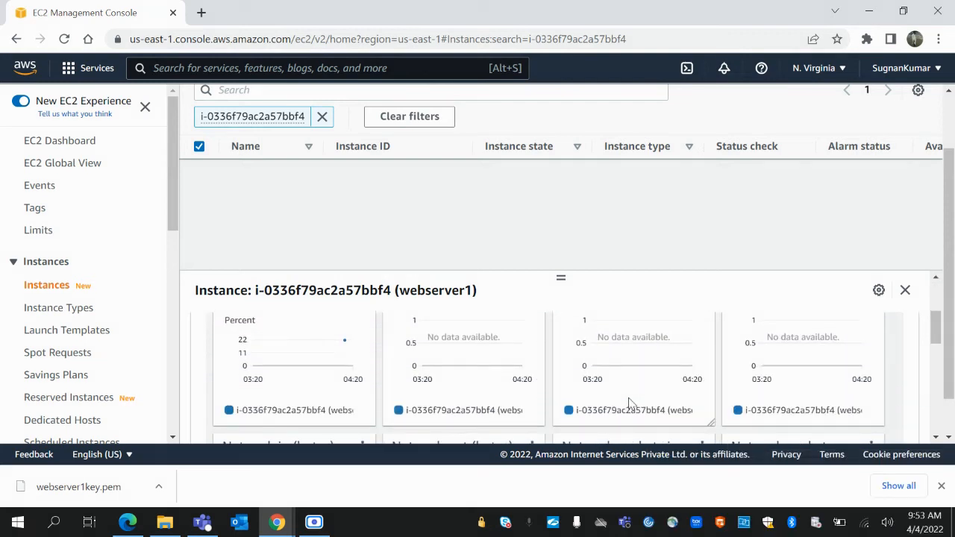
scroll(628, 403, up, 1)
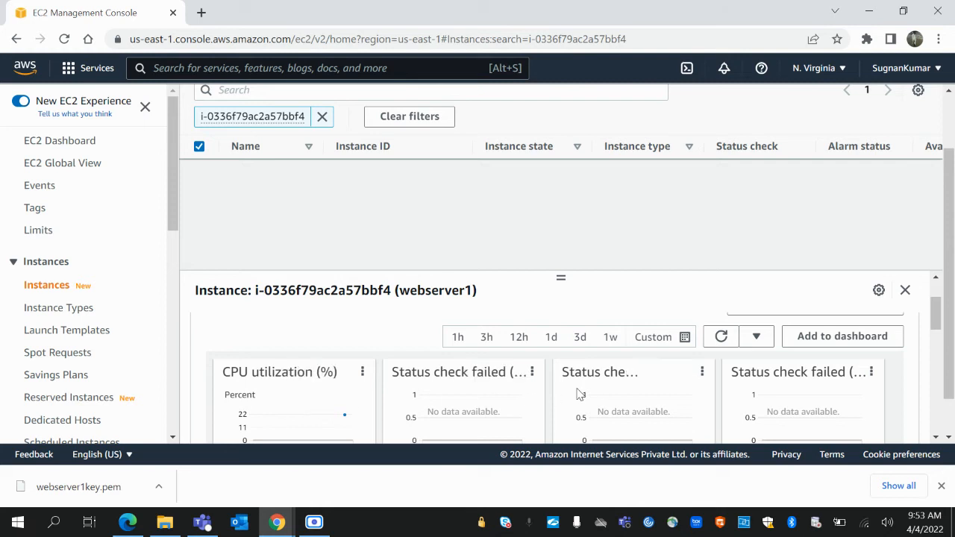
scroll(576, 391, down, 2)
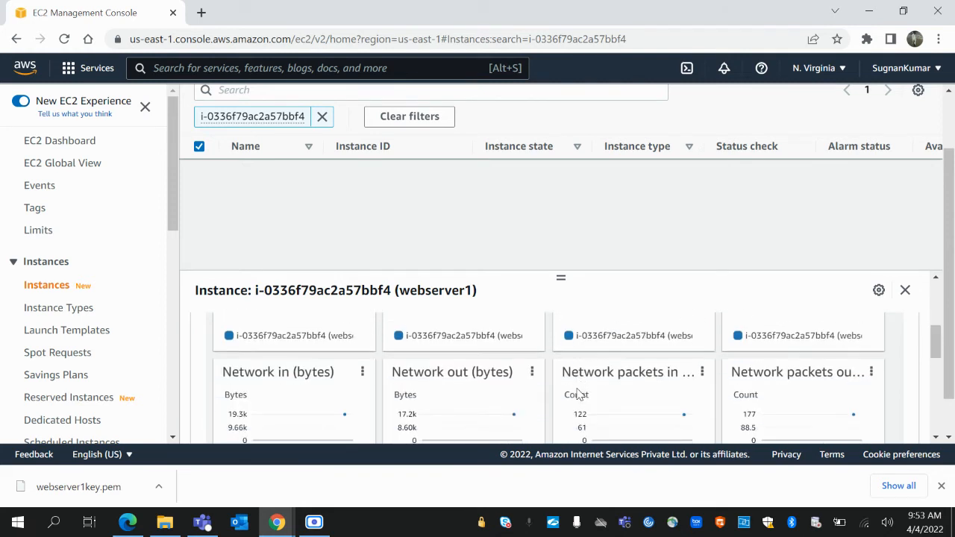
scroll(581, 394, down, 1)
scroll(580, 394, down, 1)
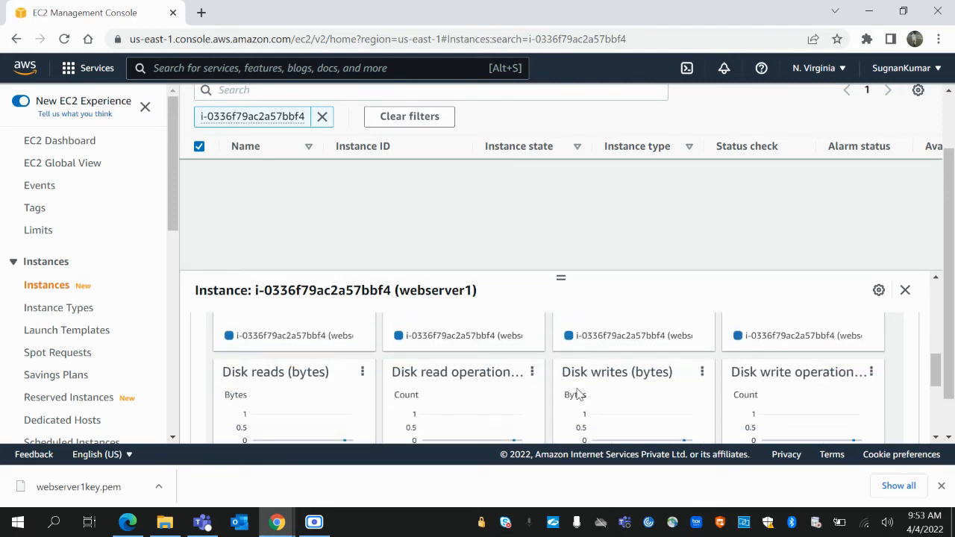
scroll(576, 394, up, 5)
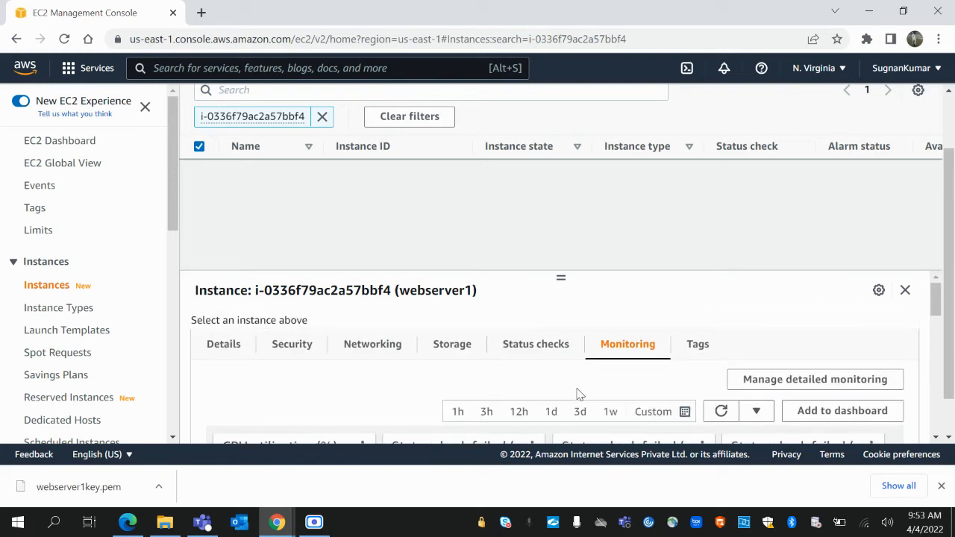
scroll(577, 393, down, 1)
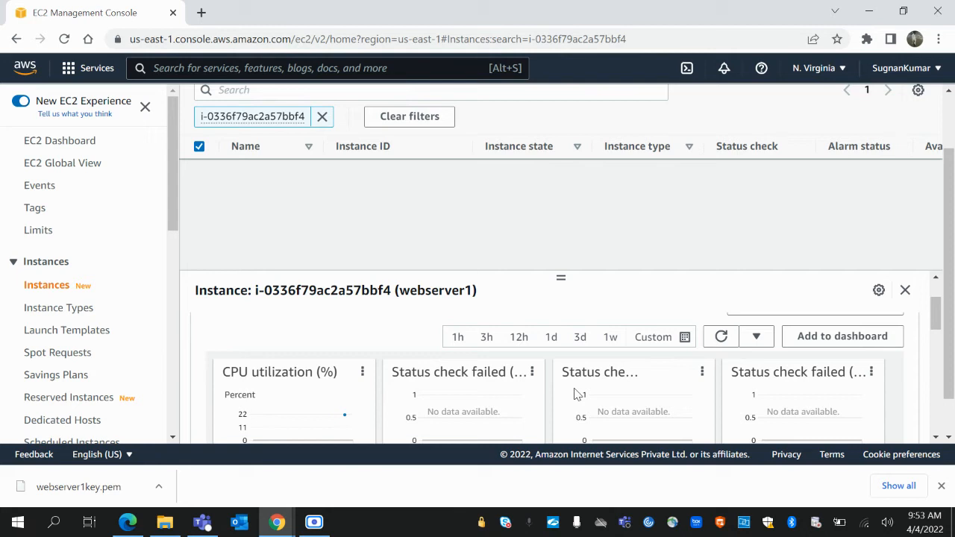
- Review the tags of webserver1 and refresh the instances list to check its status
scroll(458, 373, up, 1)
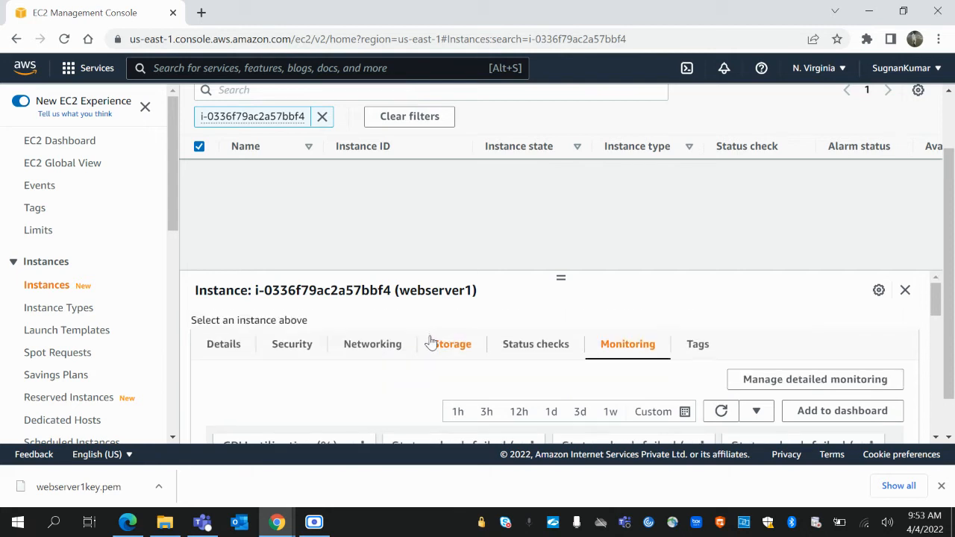
click(697, 344)
scroll(683, 315, down, 2)
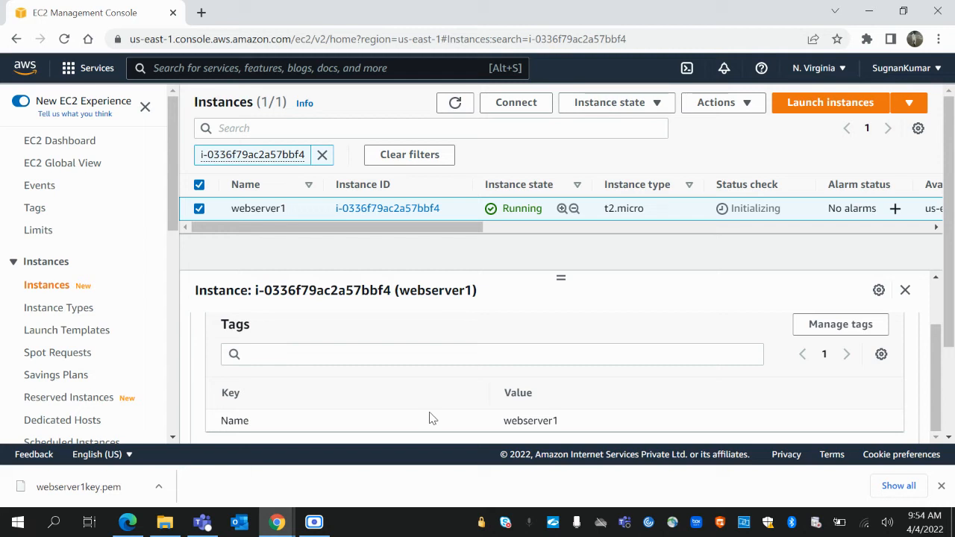
click(454, 102)
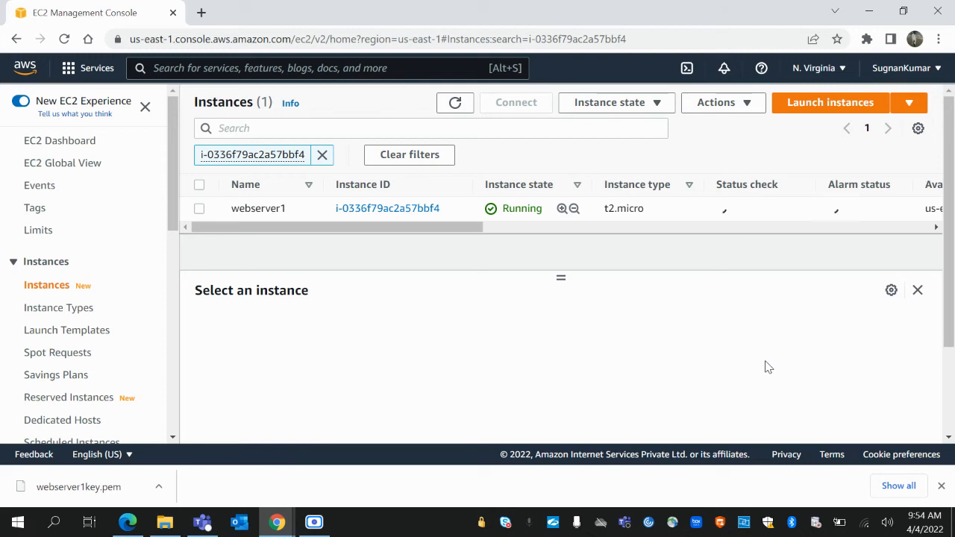
- Open the RDP client connection options for the webserver1 instance and download its remote desktop file
click(199, 209)
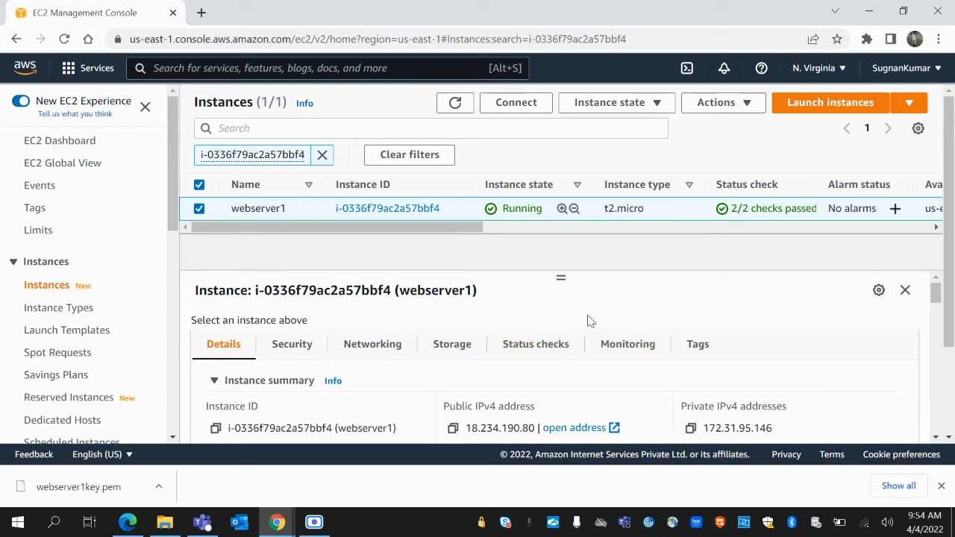
click(513, 103)
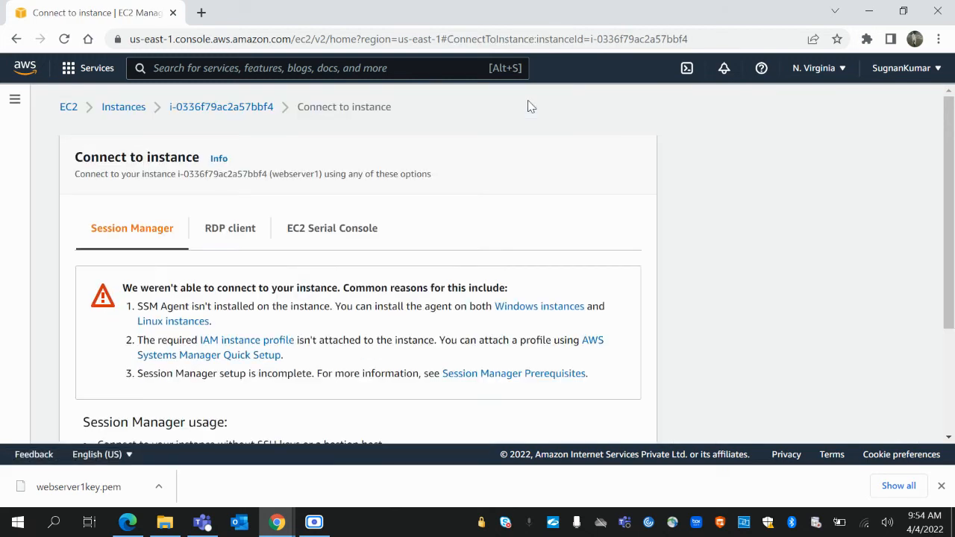
click(242, 242)
scroll(441, 247, down, 2)
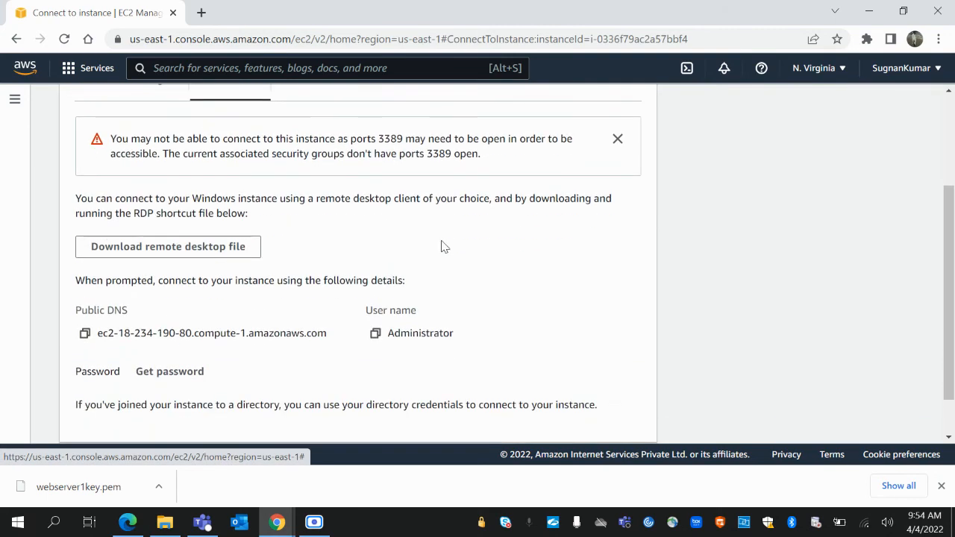
click(194, 252)
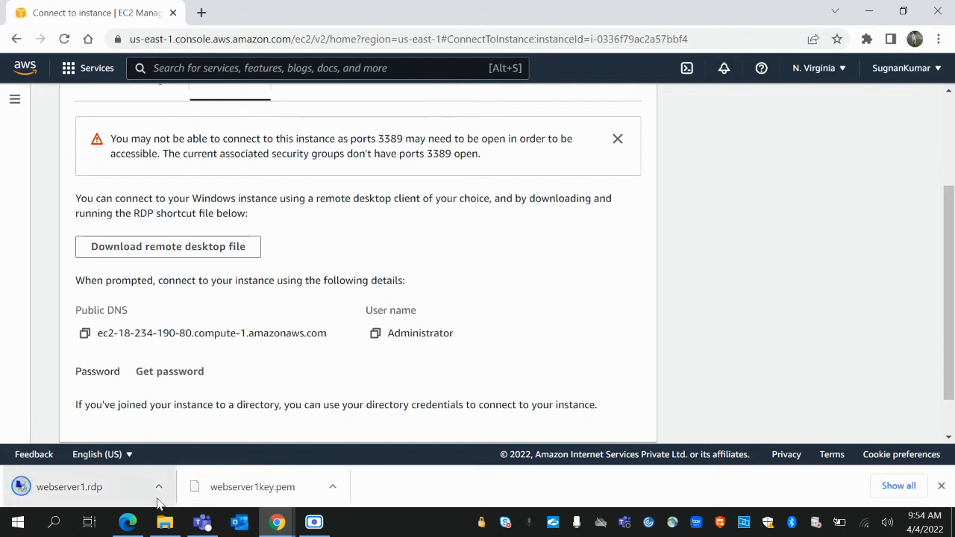
- Open the Windows password retrieval page for webserver1 and go to its key pair entry area
scroll(375, 385, down, 2)
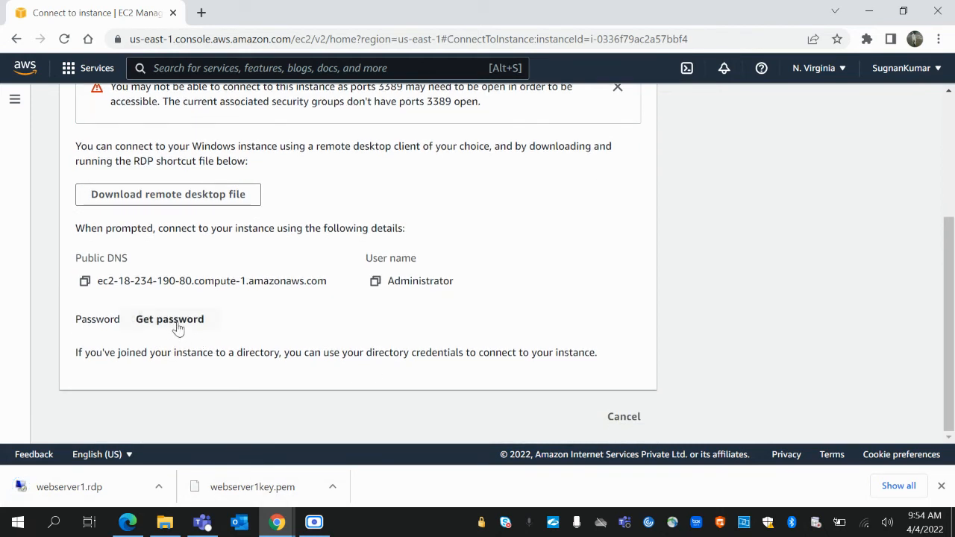
click(177, 327)
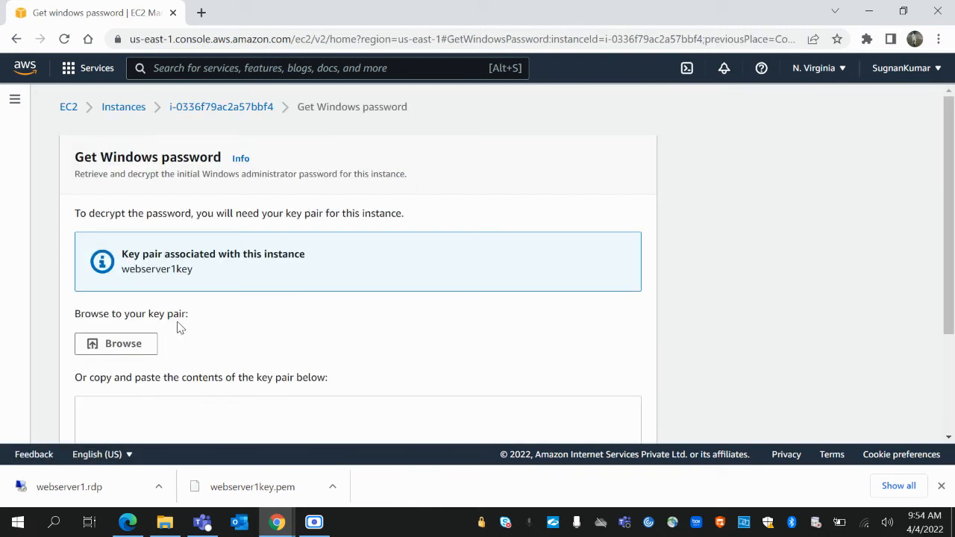
scroll(389, 285, down, 1)
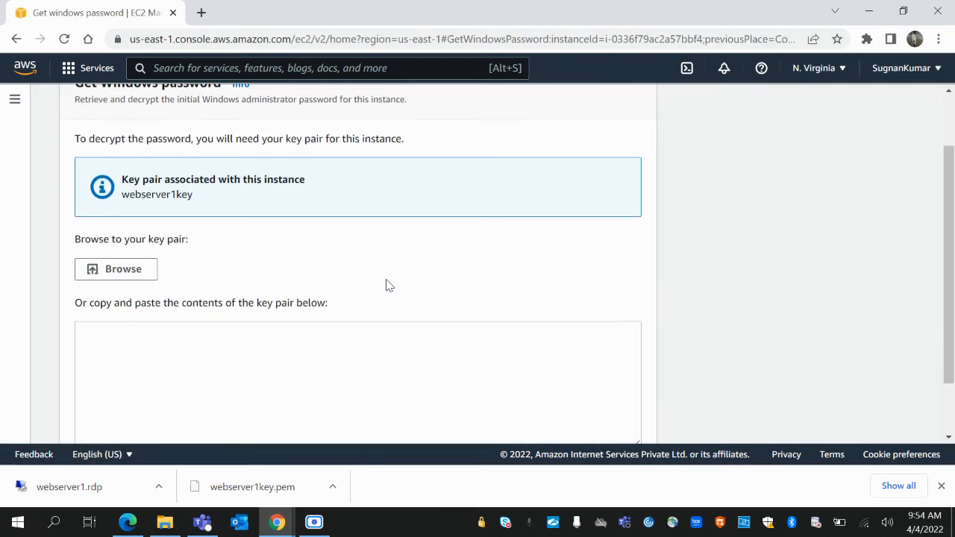
- Load the webserver1key.pem key pair file from Downloads and decrypt the instance's Windows administrator password
click(127, 279)
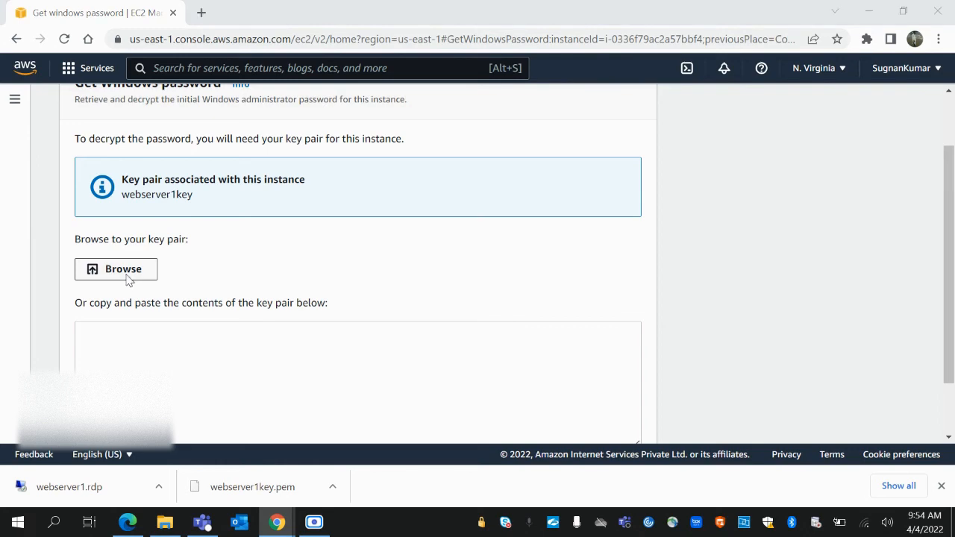
click(191, 131)
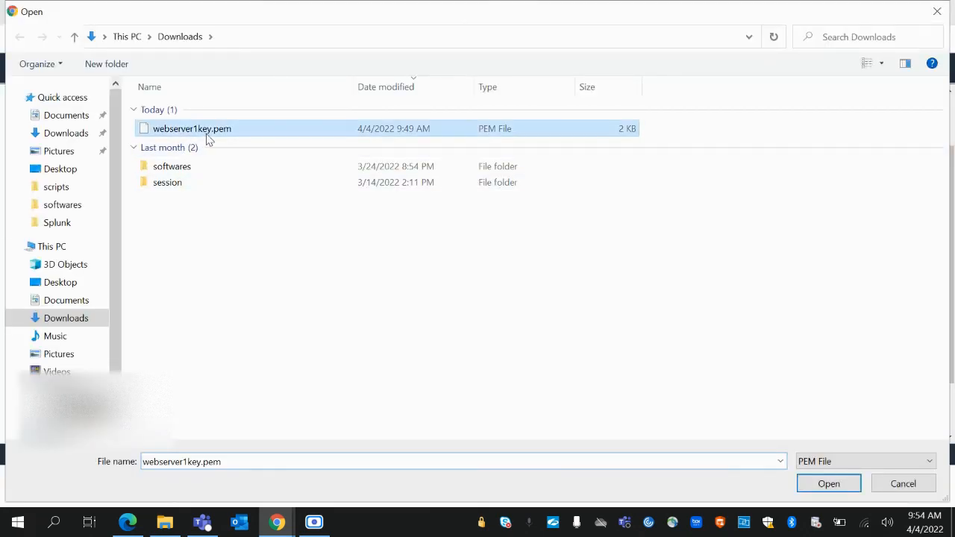
click(827, 483)
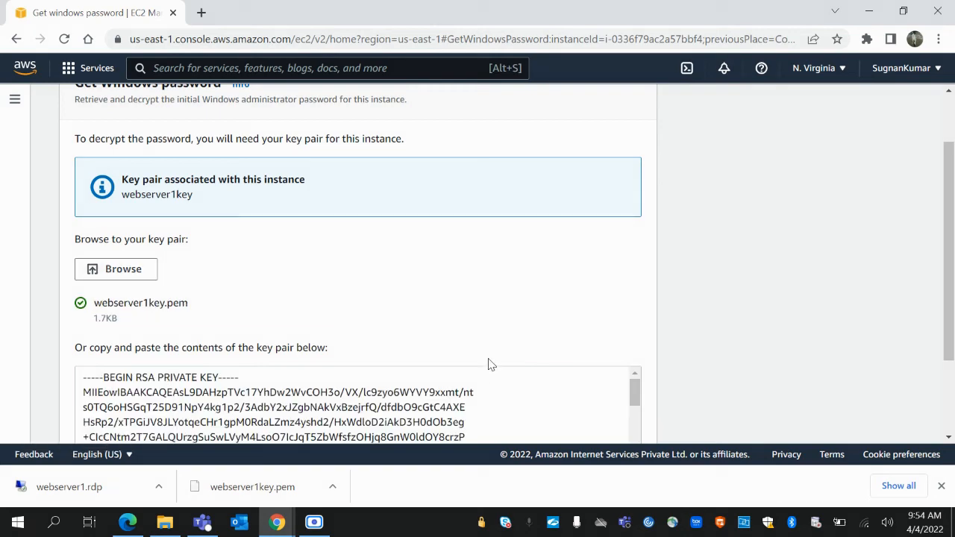
scroll(537, 351, down, 3)
click(601, 418)
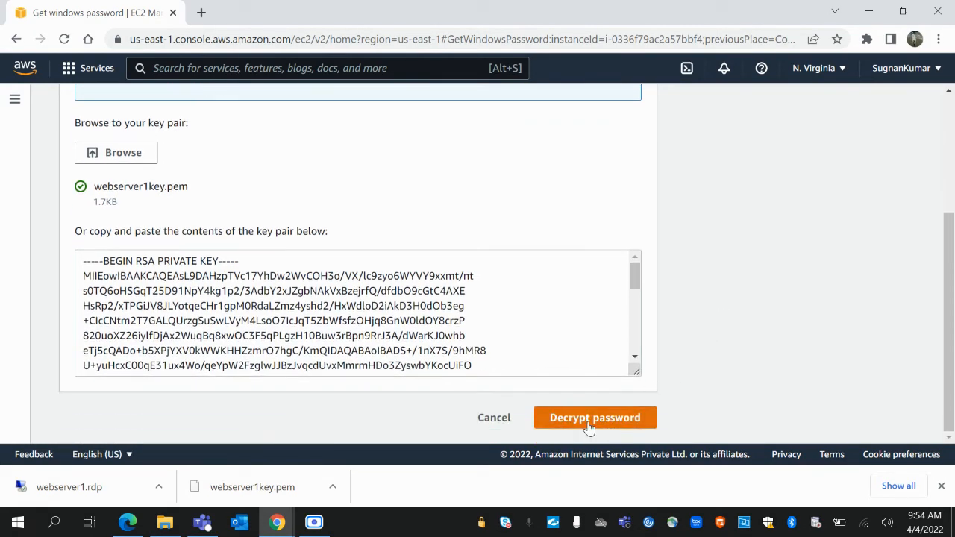
scroll(395, 319, down, 3)
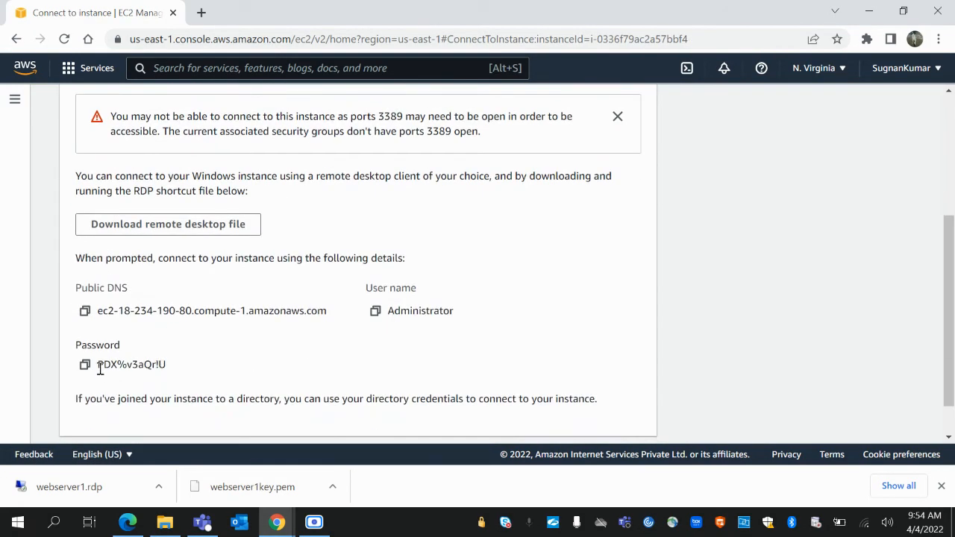
- Open the downloaded webserver1.rdp file and agree to connect despite the unknown publisher
click(158, 486)
click(224, 395)
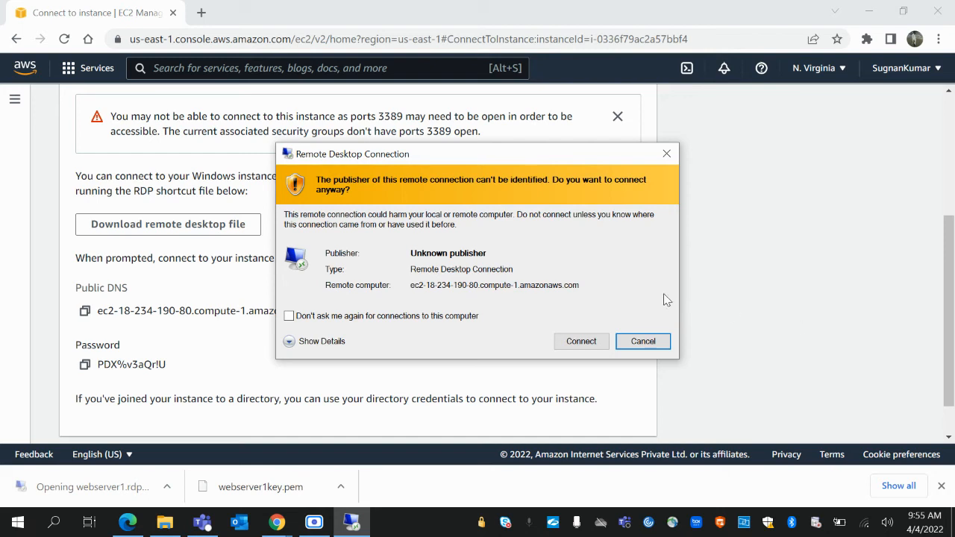
click(579, 341)
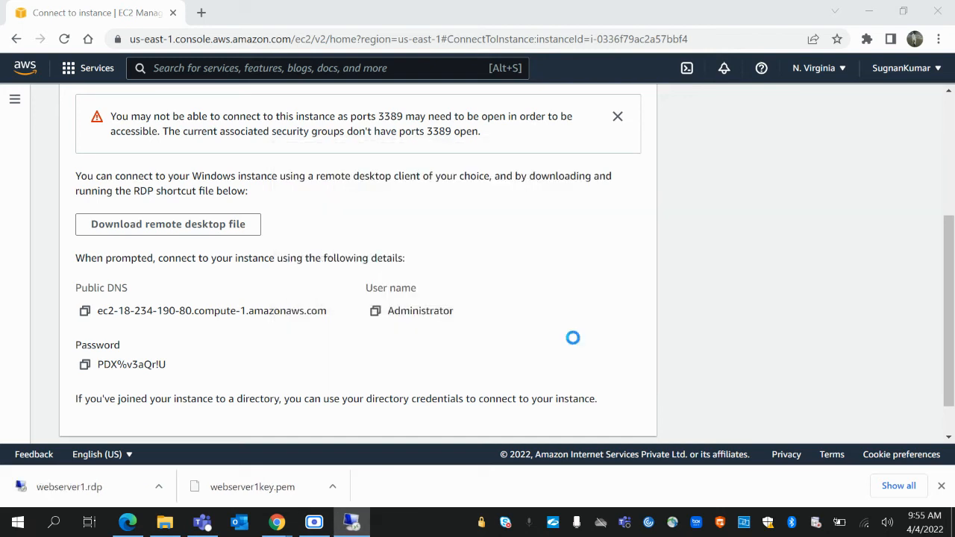
- Copy the decrypted password into the Administrator credentials prompt's password field, submit it, and accept the untrusted certificate to connect
click(85, 366)
key(alt+Tab)
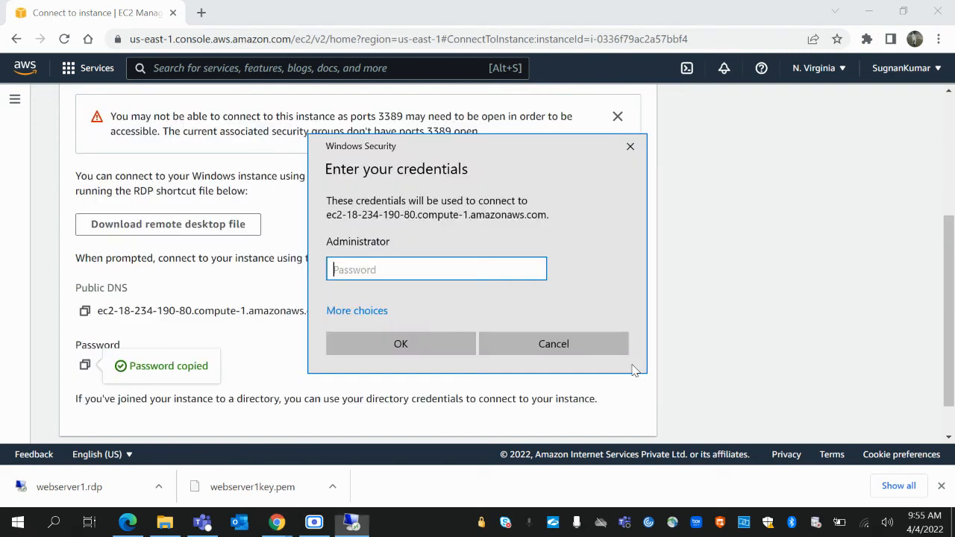
key(ctrl+v)
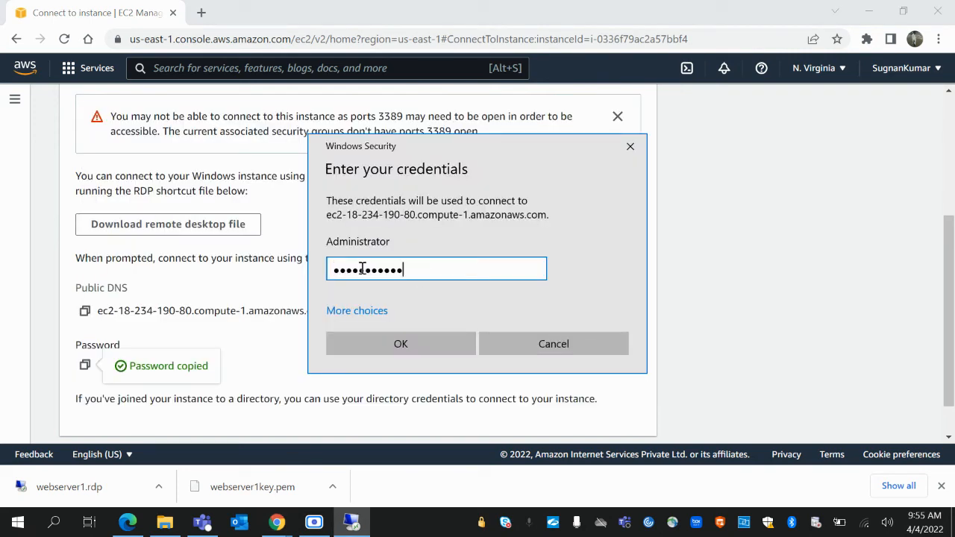
click(430, 348)
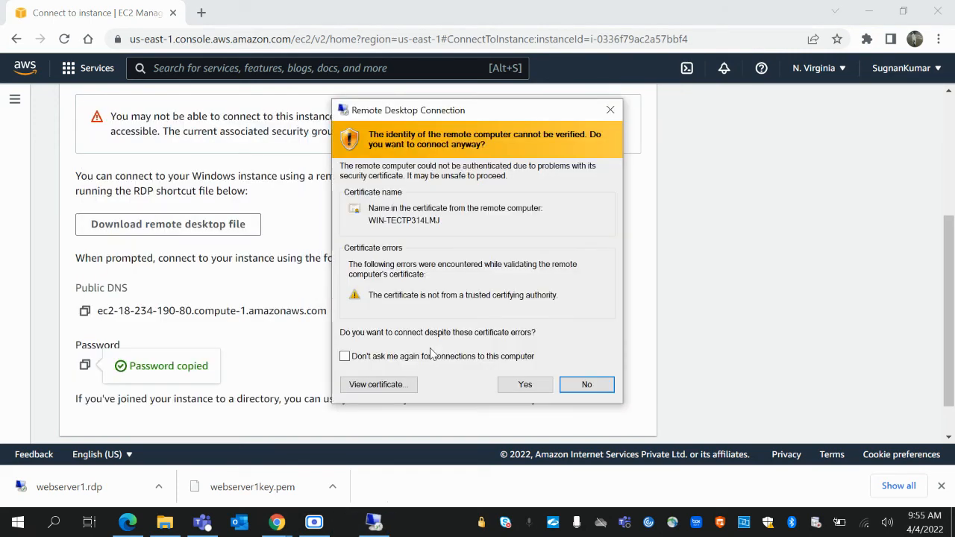
click(529, 391)
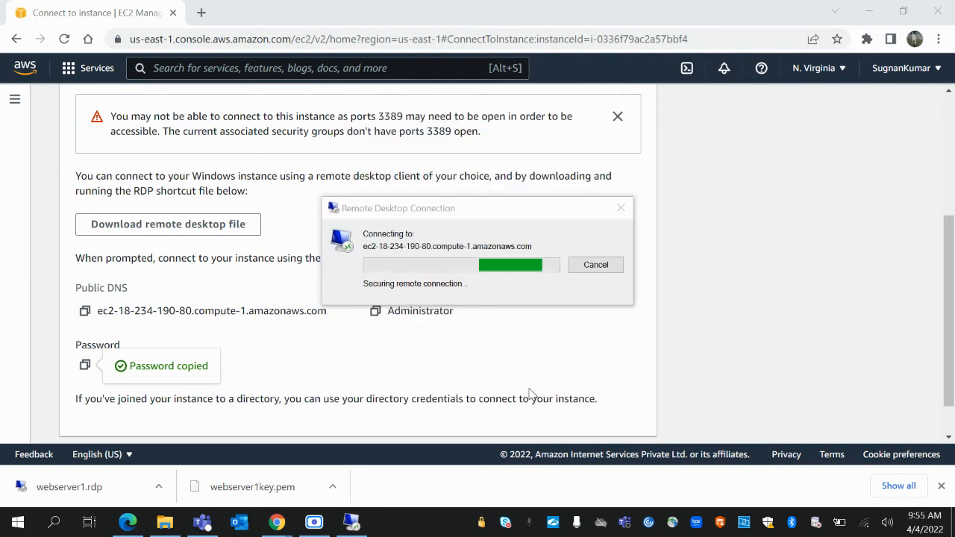